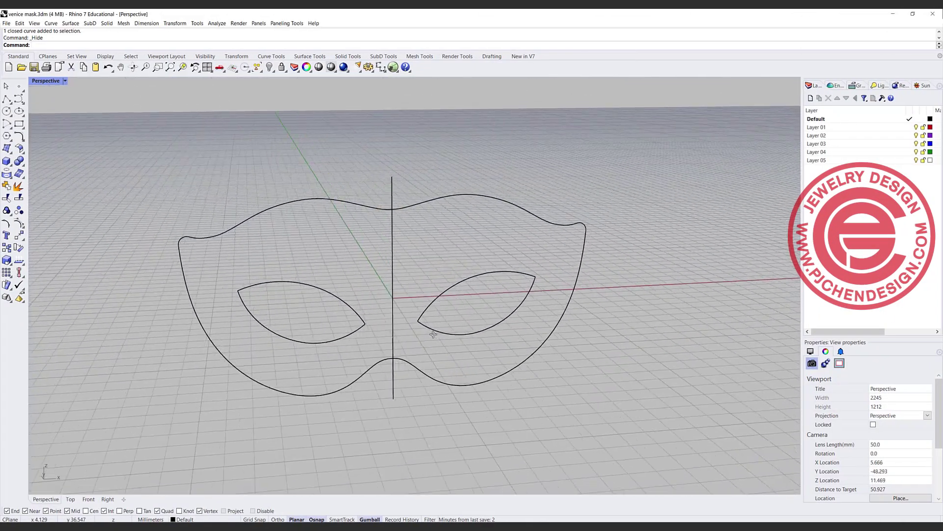
pyautogui.moveTo(433, 334); pyautogui.dragTo(419, 322, button='right')
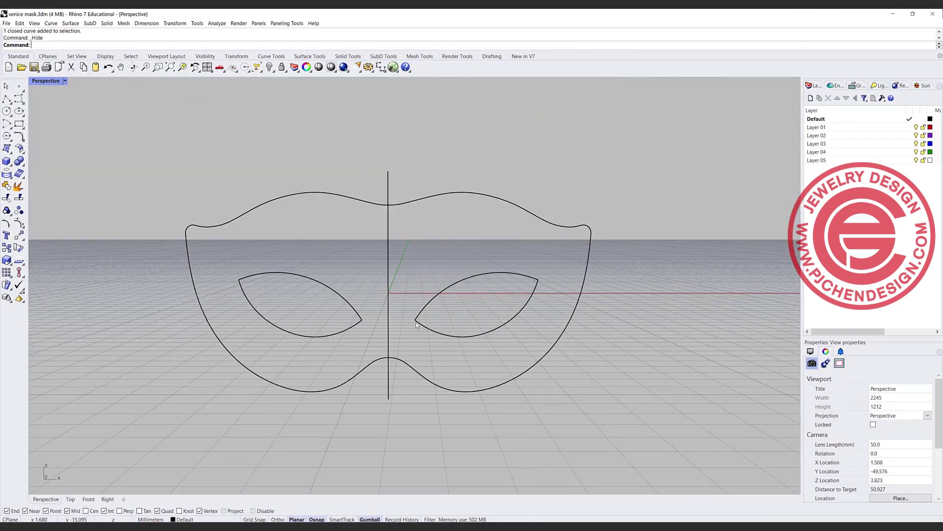
pyautogui.click(388, 336)
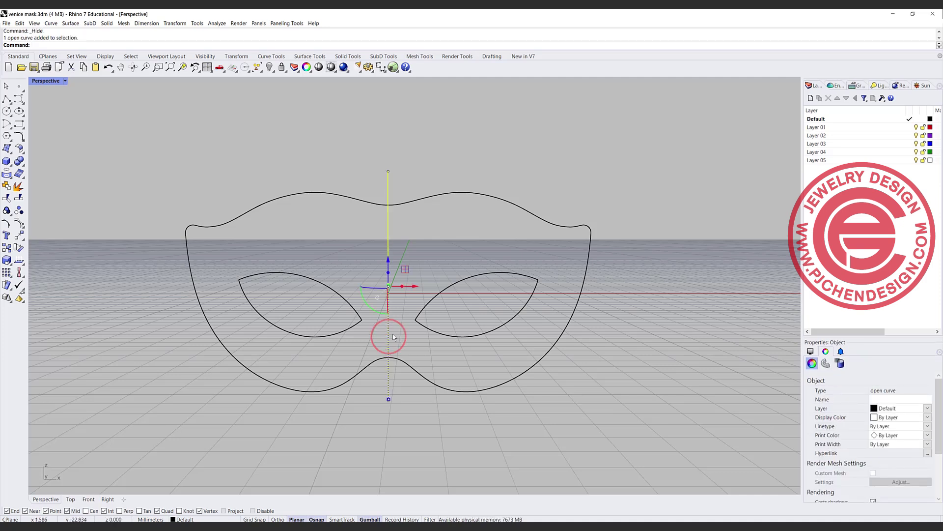
pyautogui.click(167, 146)
# Step: Switch to a maximized Front view and hide all the existing mask curves
pyautogui.doubleClick(46, 80)
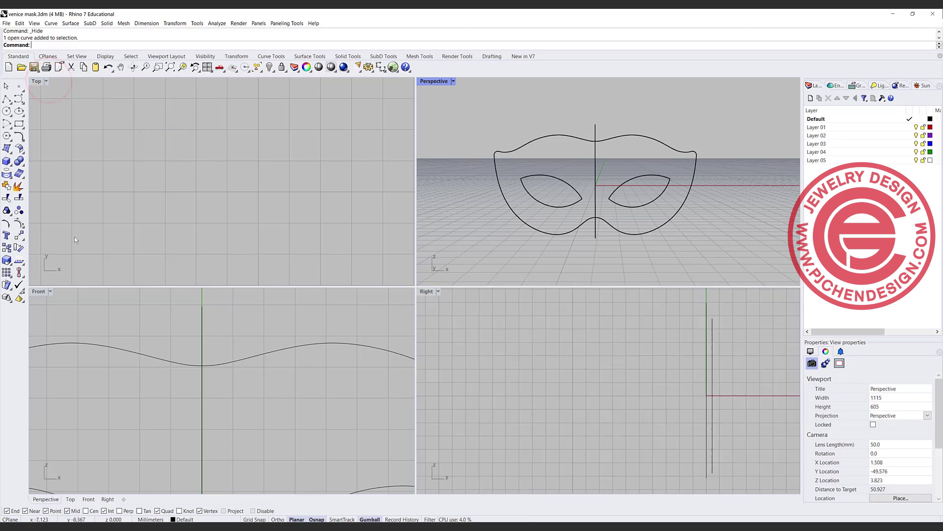
pyautogui.doubleClick(39, 292)
pyautogui.scroll(-5, 448, 297)
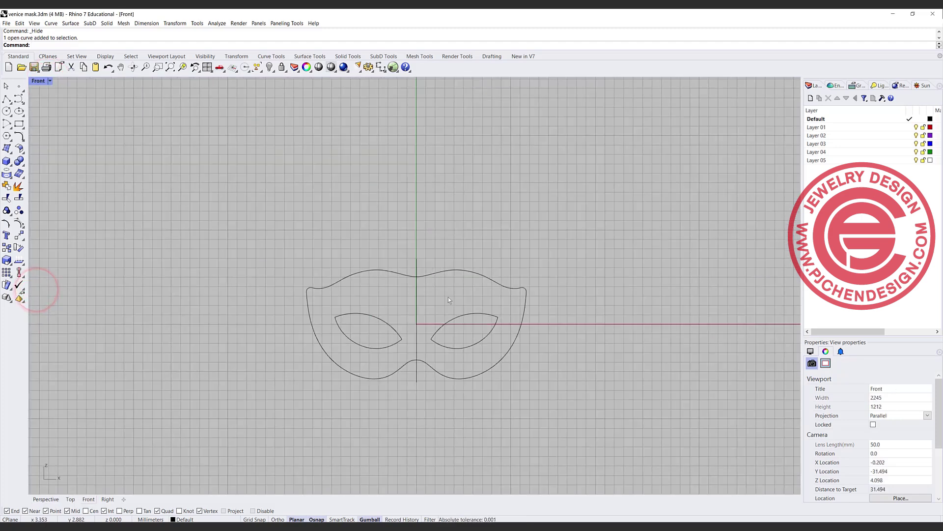
pyautogui.hotkey('ctrl', 'a')
pyautogui.click(269, 67)
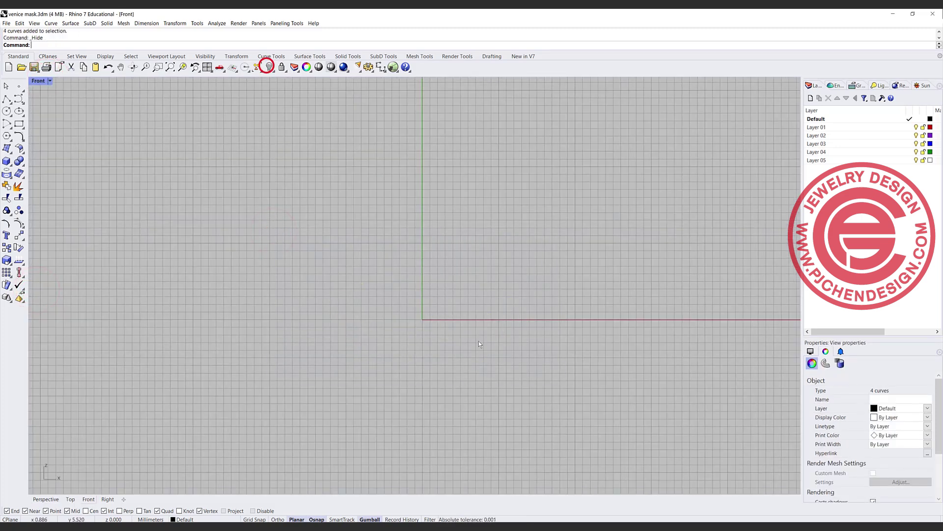
pyautogui.scroll(3, 452, 308)
pyautogui.moveTo(451, 309); pyautogui.dragTo(432, 316, button='right')
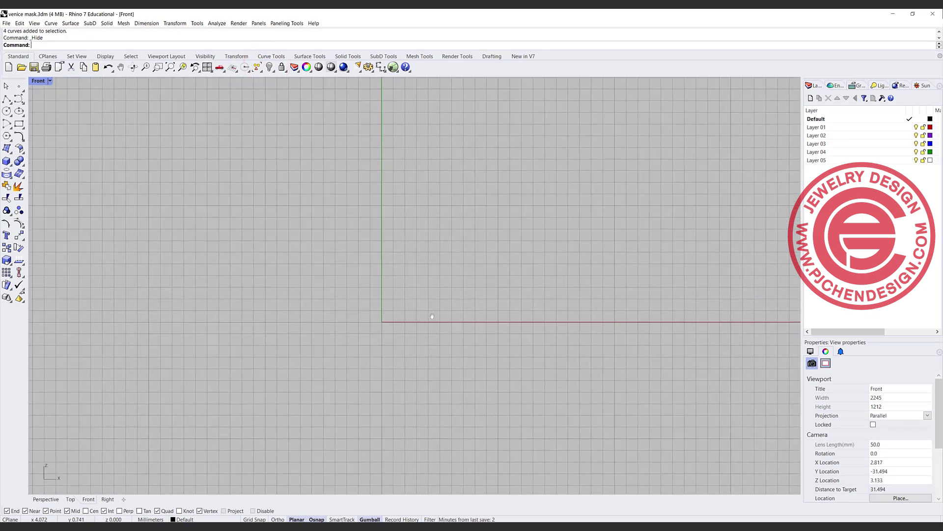
# Step: Insert the carnival-of-venice-mask image as a Picture in the Front view, spanning both sides of the vertical axis
pyautogui.press('Return')
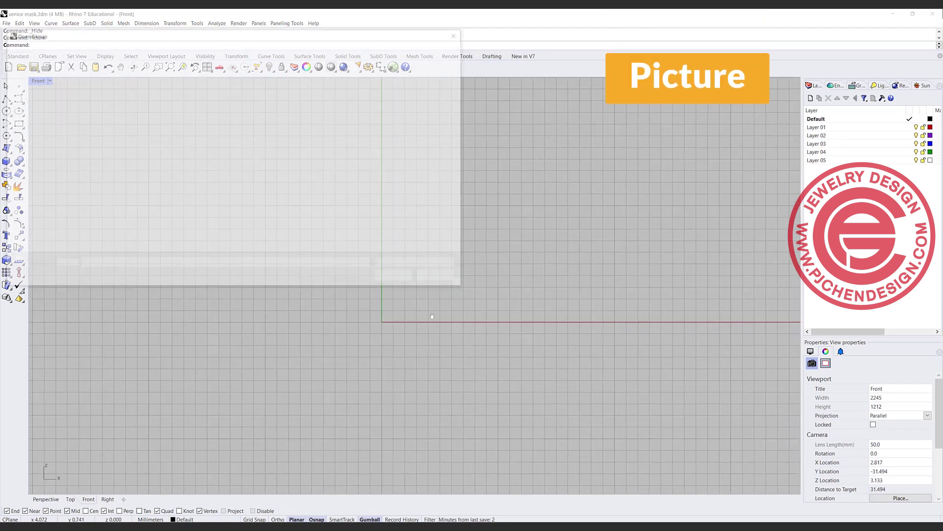
pyautogui.click(212, 105)
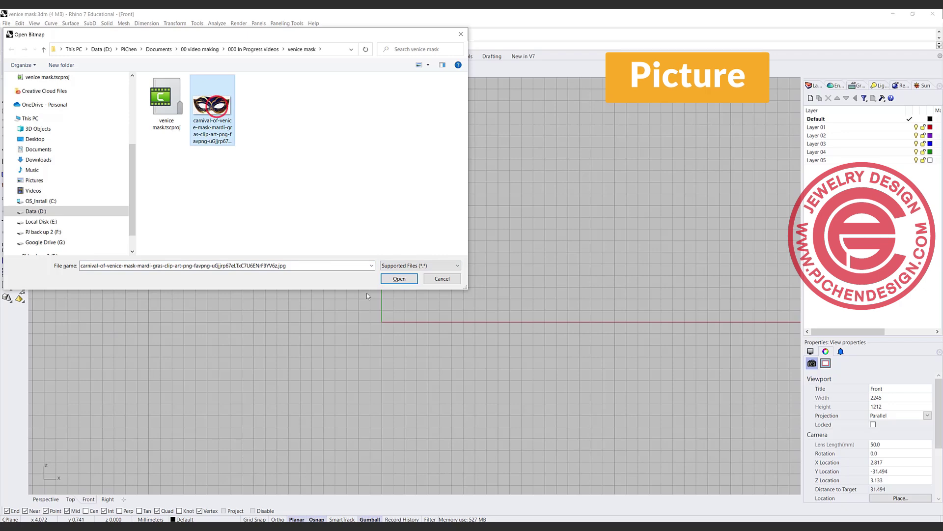
pyautogui.click(400, 278)
pyautogui.click(208, 378)
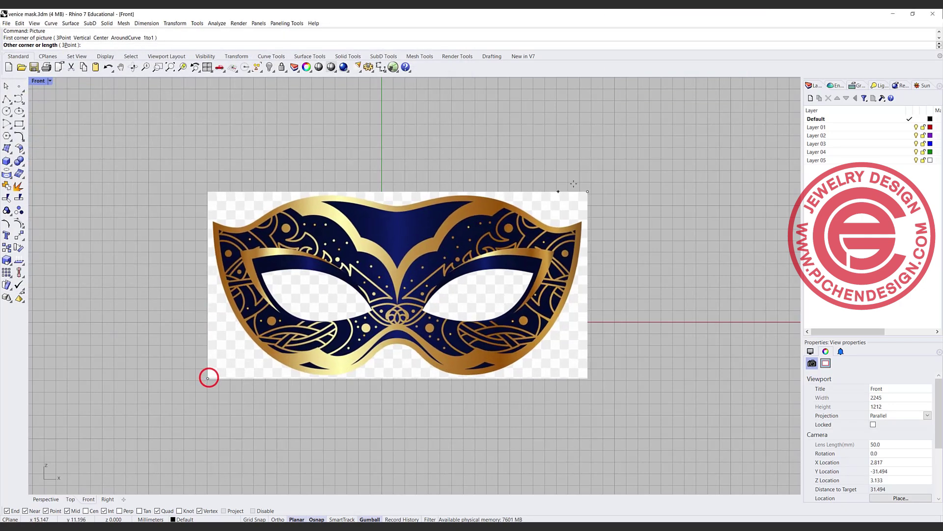
pyautogui.click(634, 150)
# Step: Shift the placed mask picture slightly left and set its material transparency to about 65%
pyautogui.click(550, 217)
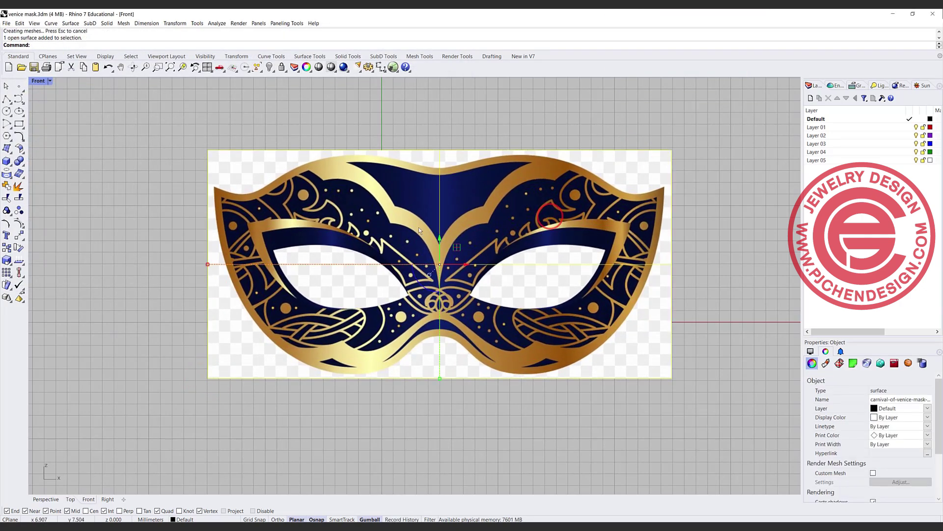
pyautogui.moveTo(464, 214); pyautogui.dragTo(430, 217)
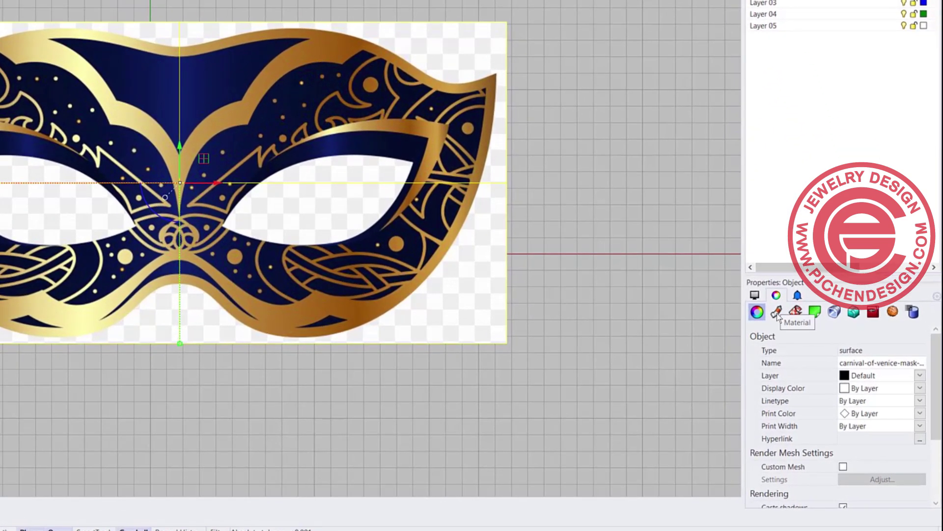
pyautogui.click(777, 313)
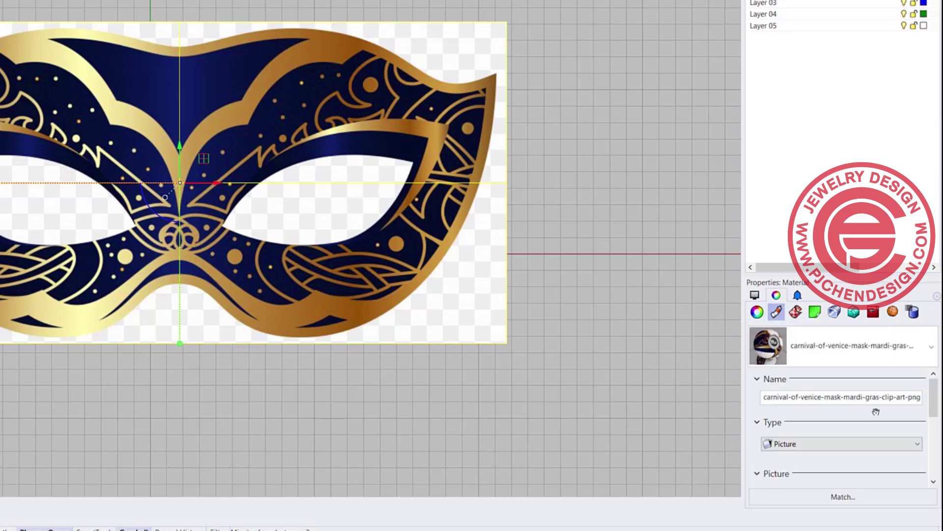
pyautogui.scroll(-1, 873, 411)
pyautogui.scroll(-7, 875, 415)
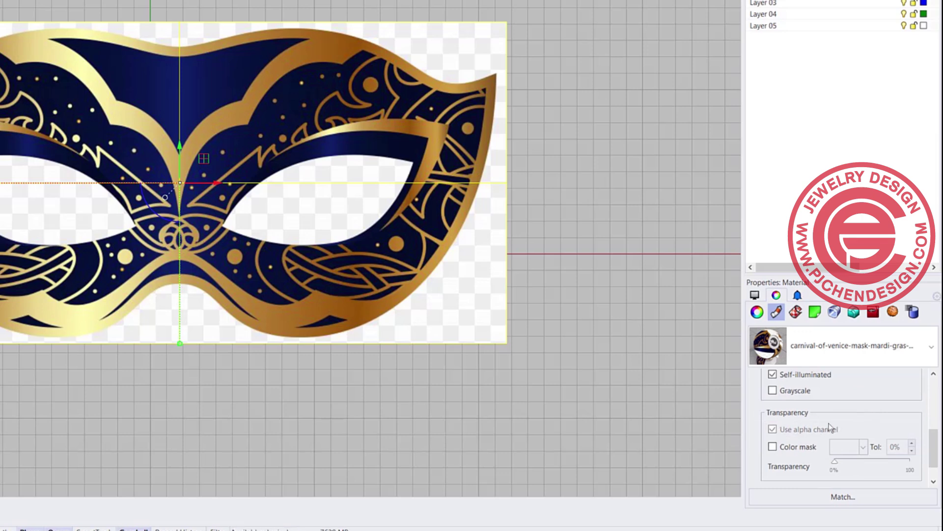
pyautogui.moveTo(836, 465); pyautogui.dragTo(883, 462)
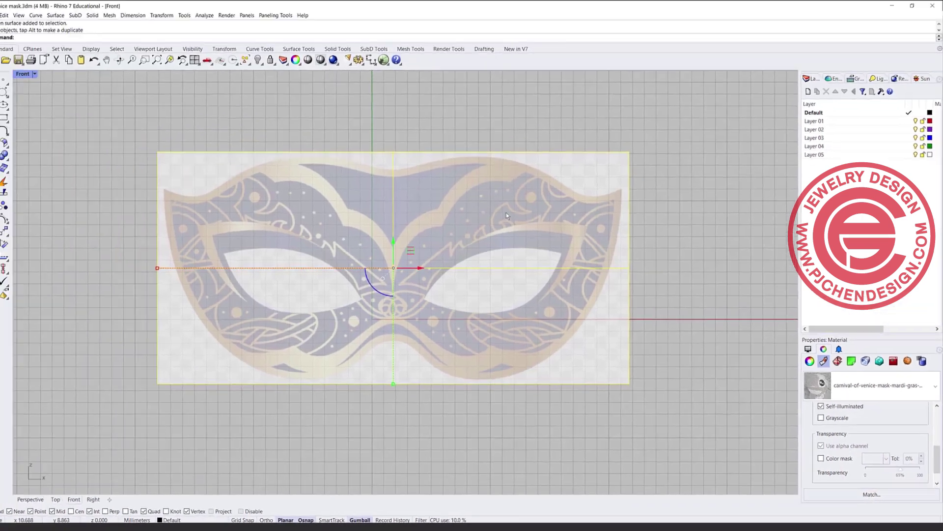
# Step: Move the mask picture from a base point on its centerline, below the ornament between the eyes, to the origin (0)
pyautogui.moveTo(515, 230); pyautogui.dragTo(539, 228)
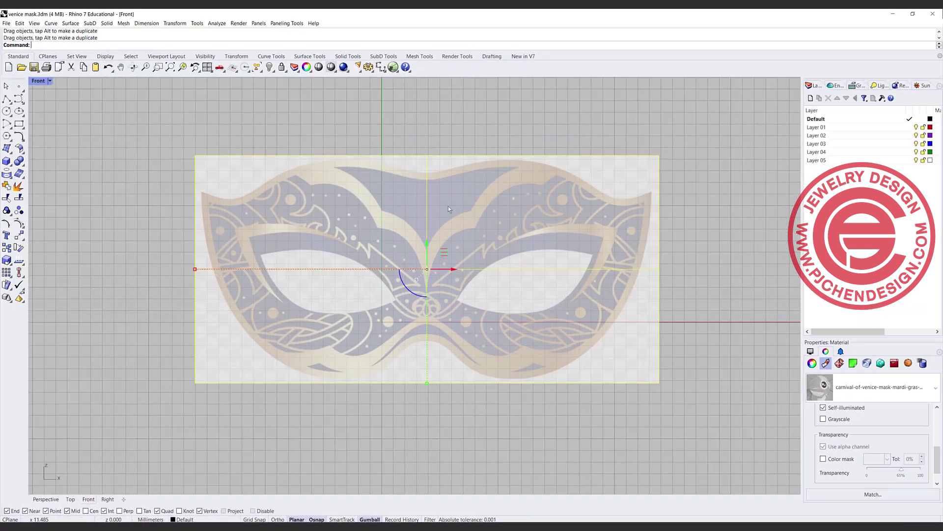
pyautogui.click(20, 236)
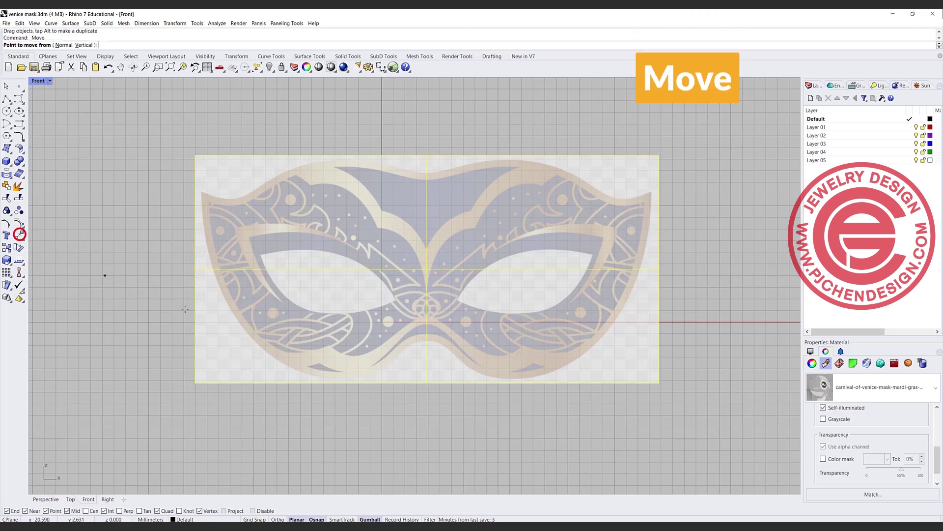
pyautogui.scroll(8, 431, 322)
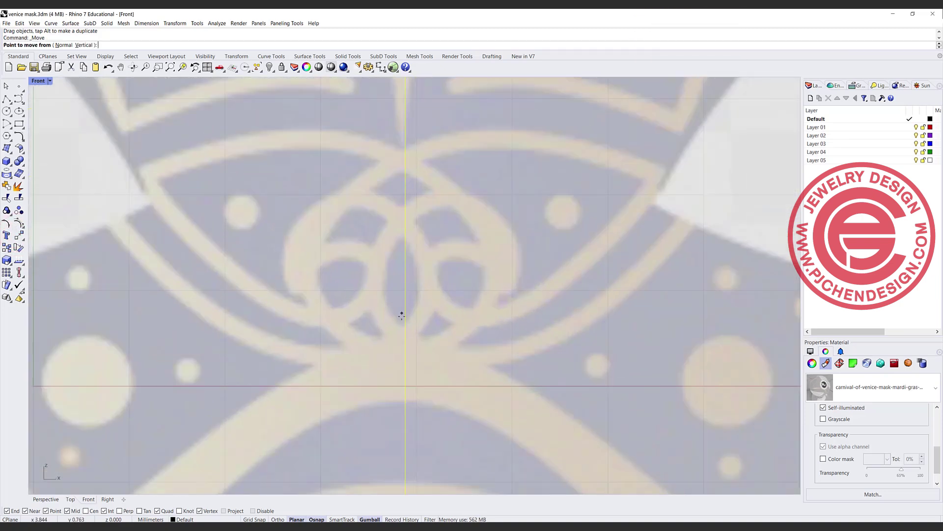
pyautogui.click(402, 325)
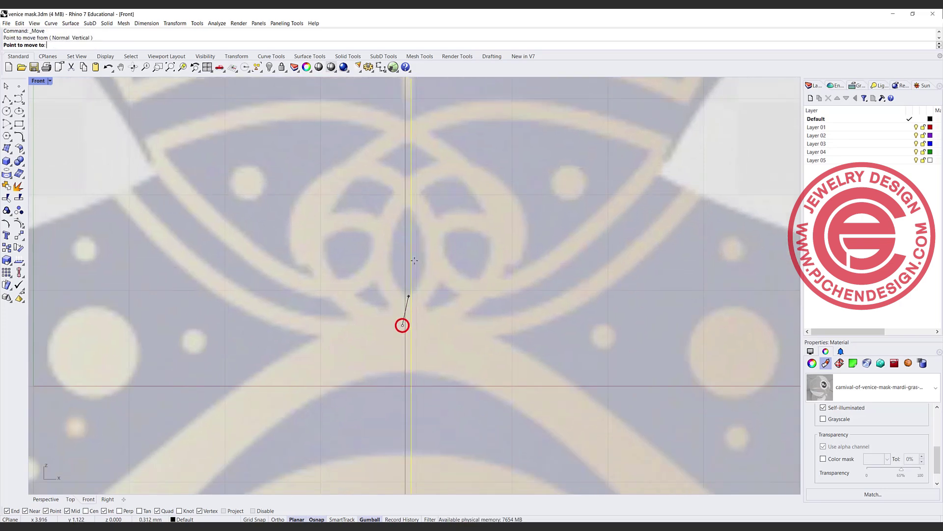
pyautogui.scroll(-8, 400, 322)
pyautogui.write('0')
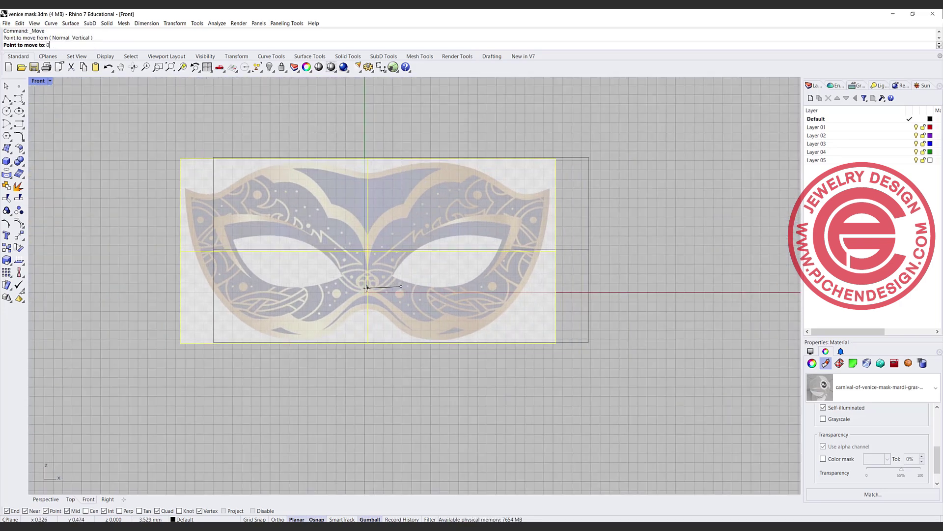
pyautogui.press('Return')
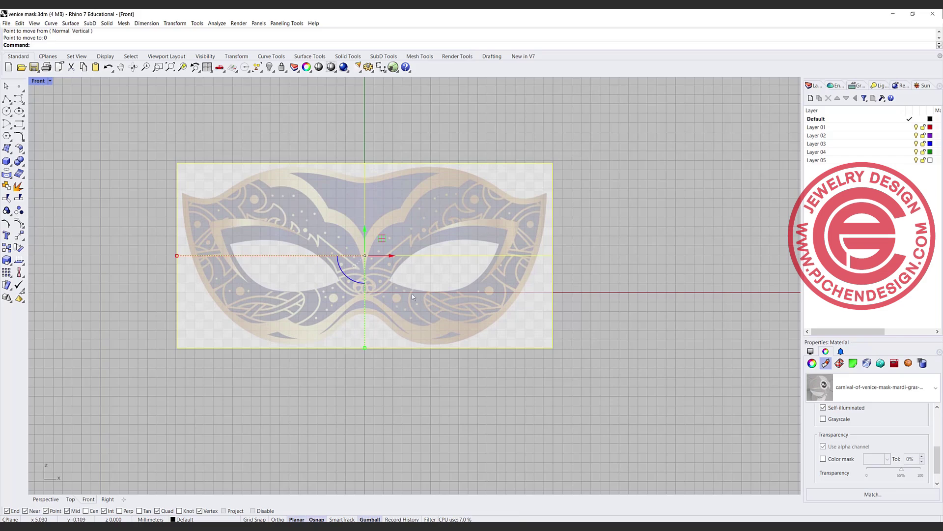
pyautogui.scroll(-6, 416, 294)
pyautogui.scroll(6, 414, 290)
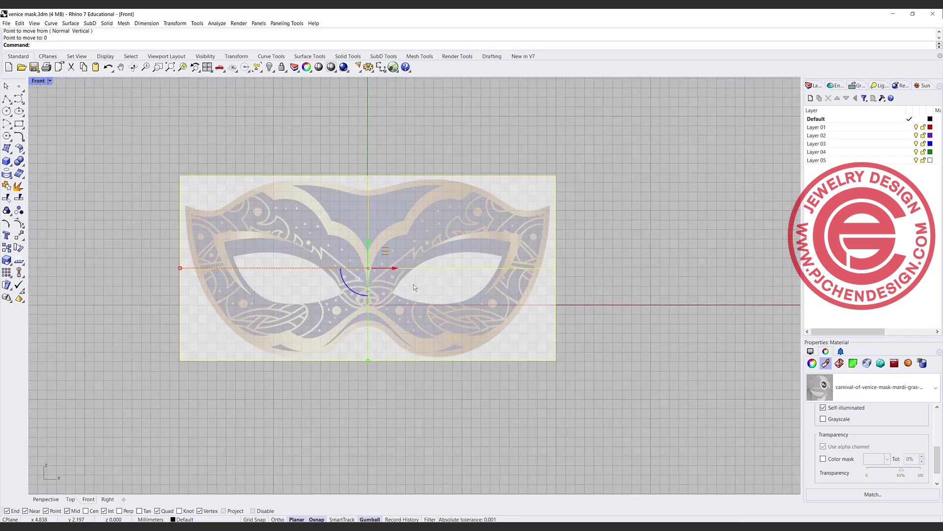
pyautogui.scroll(-2, 364, 288)
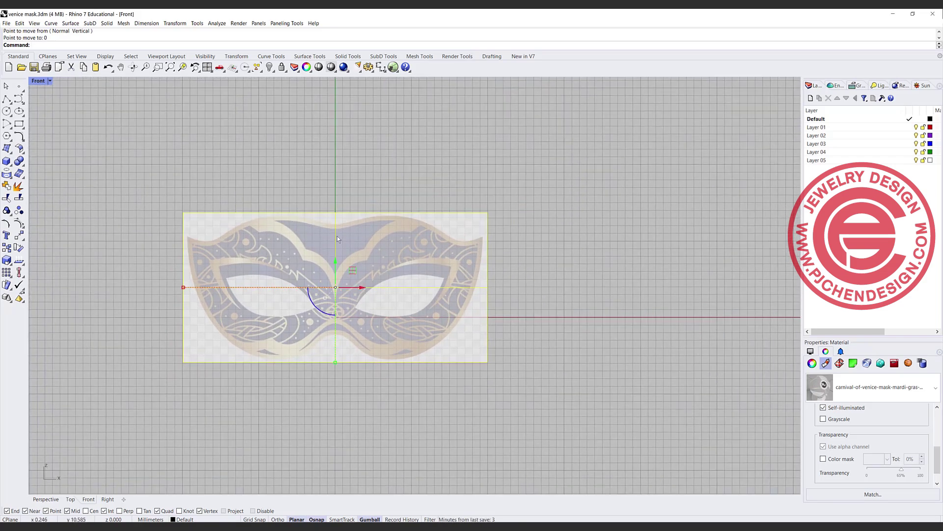
pyautogui.scroll(1, 338, 239)
pyautogui.scroll(-2, 337, 239)
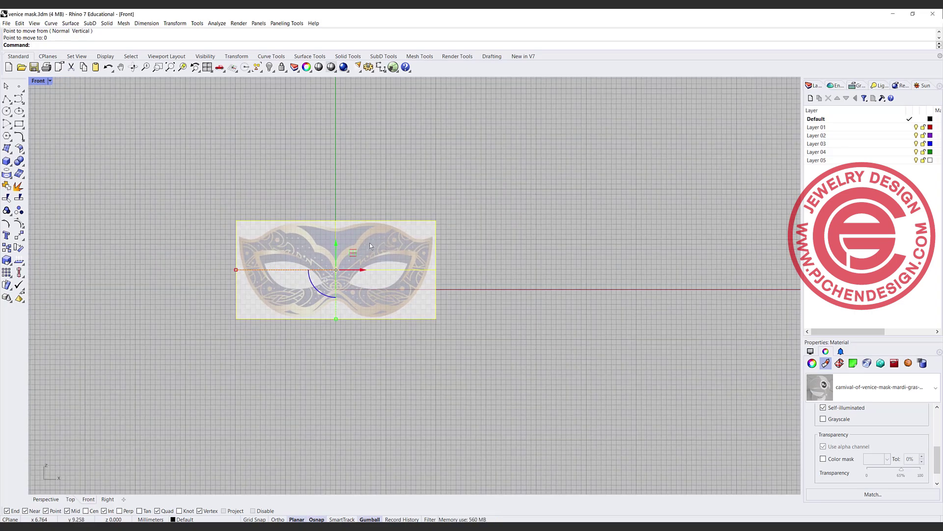
pyautogui.scroll(1, 369, 242)
pyautogui.scroll(-4, 420, 301)
pyautogui.scroll(3, 434, 307)
pyautogui.scroll(-3, 413, 285)
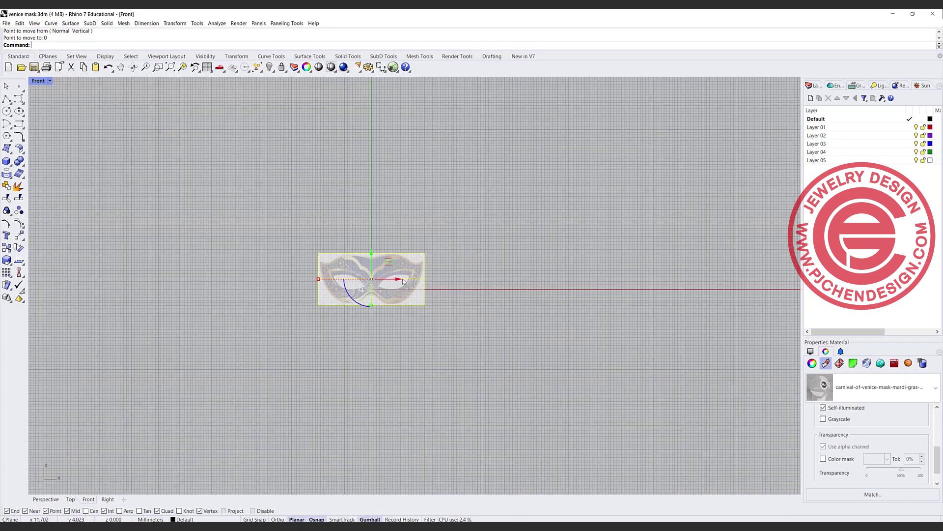
pyautogui.scroll(3, 401, 278)
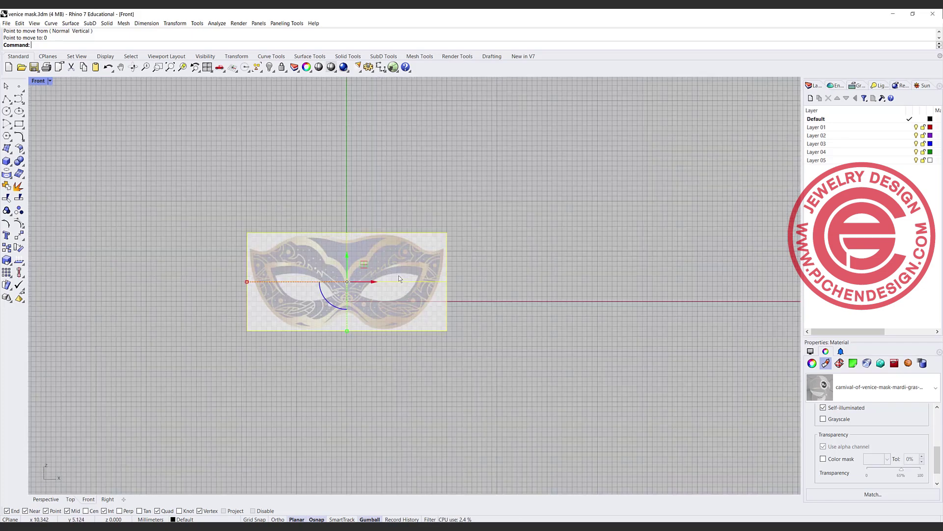
pyautogui.scroll(3, 399, 276)
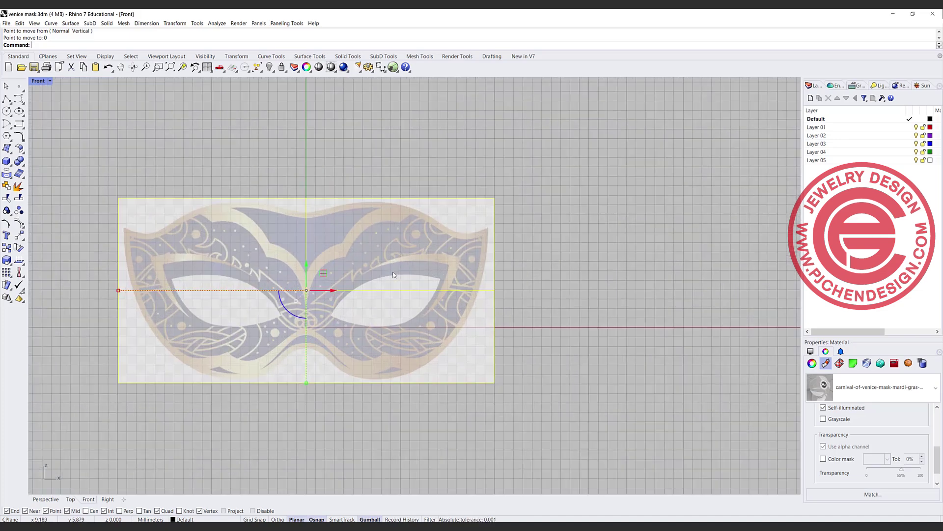
pyautogui.moveTo(370, 265); pyautogui.dragTo(413, 253, button='right')
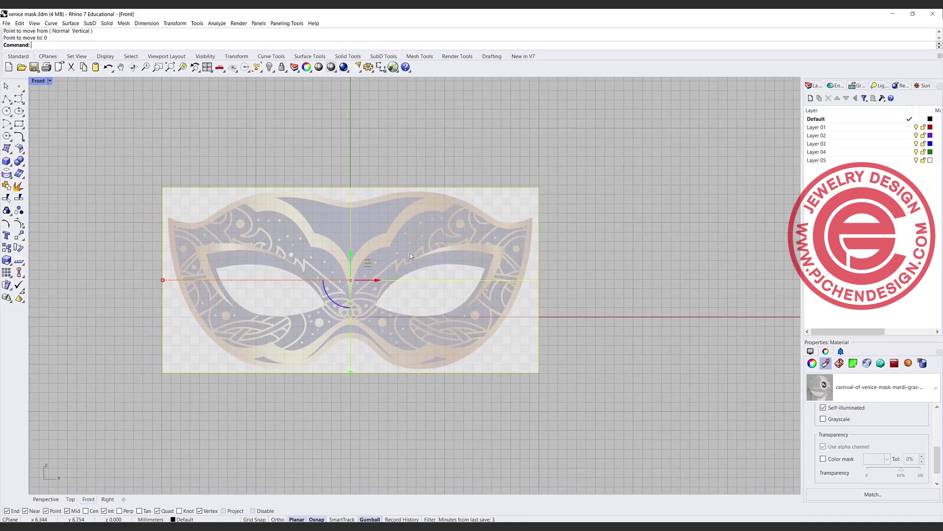
# Step: Lock the mask picture so it cannot be selected while tracing
pyautogui.click(19, 98)
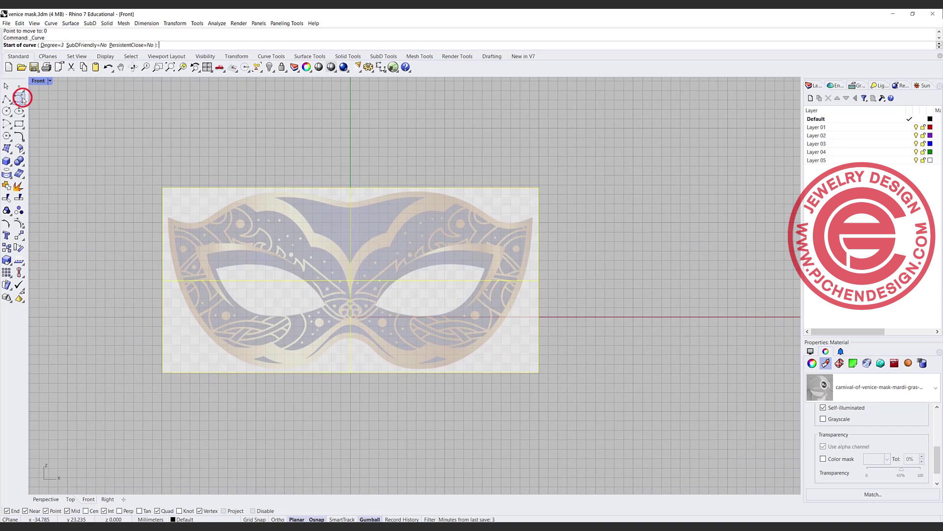
pyautogui.click(300, 217)
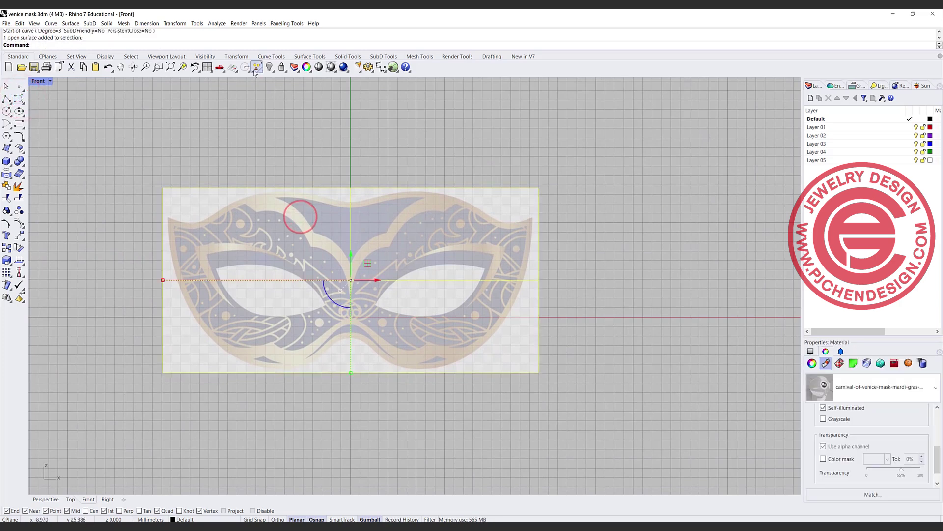
pyautogui.click(282, 67)
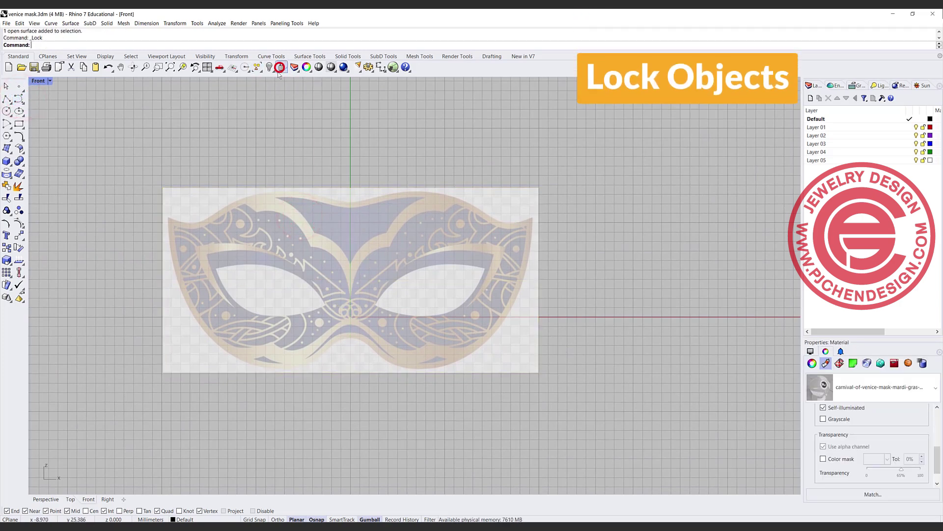
# Step: Start a degree 3 control point curve just left of the center axis, level across it, and trace the mask's top edge up toward the right crest
pyautogui.click(18, 100)
pyautogui.scroll(5, 450, 238)
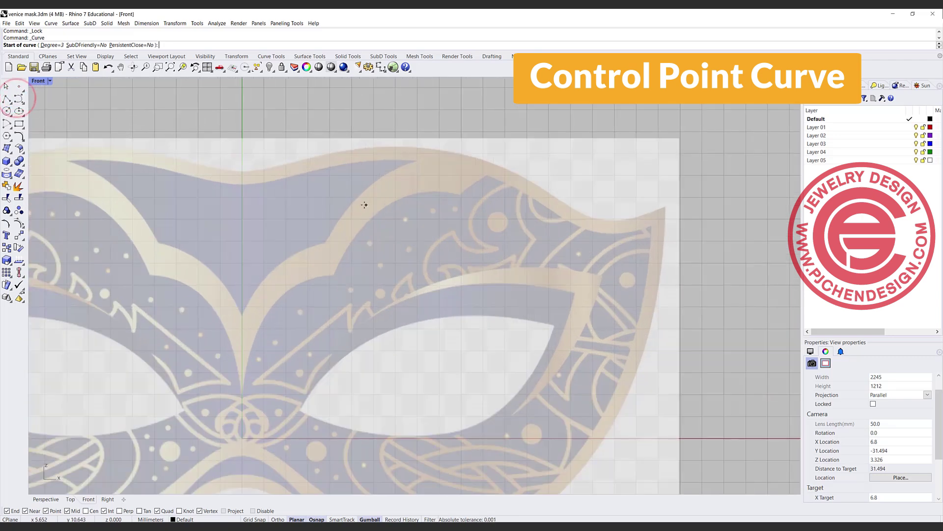
pyautogui.scroll(-2, 291, 185)
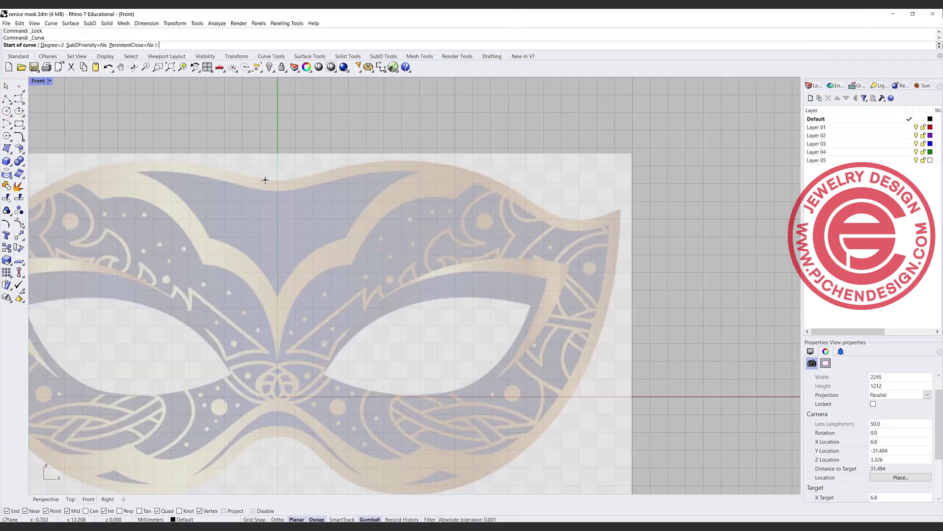
pyautogui.click(266, 181)
pyautogui.press('F8')
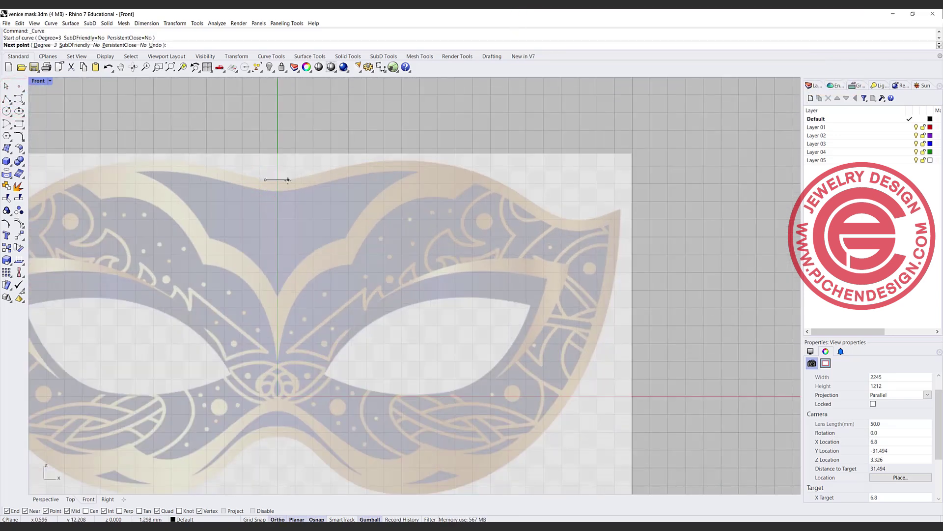
pyautogui.click(280, 181)
pyautogui.click(300, 178)
pyautogui.click(328, 170)
pyautogui.click(366, 162)
# Step: Continue the top edge curve over the right crest, down through the dip and out past the mask's right tip, and finish it
pyautogui.scroll(2, 412, 162)
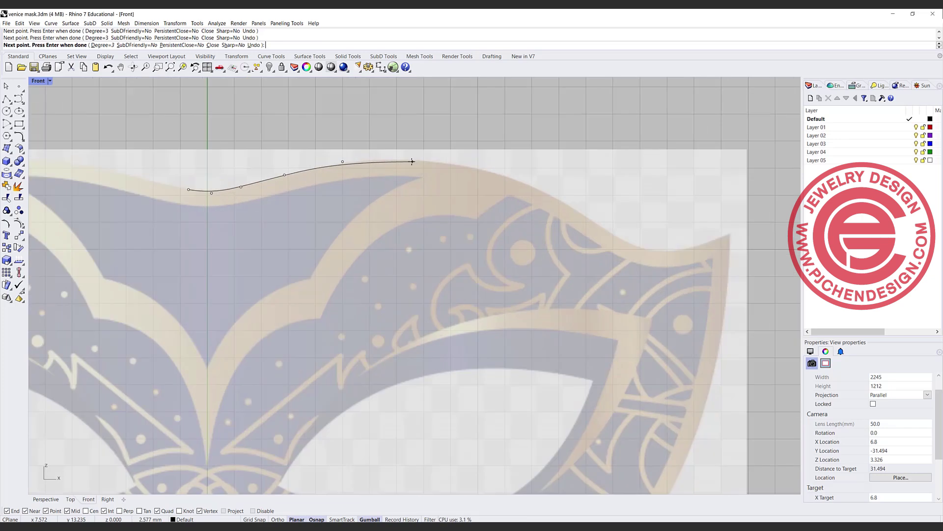
pyautogui.click(408, 159)
pyautogui.click(473, 163)
pyautogui.click(526, 182)
pyautogui.click(584, 215)
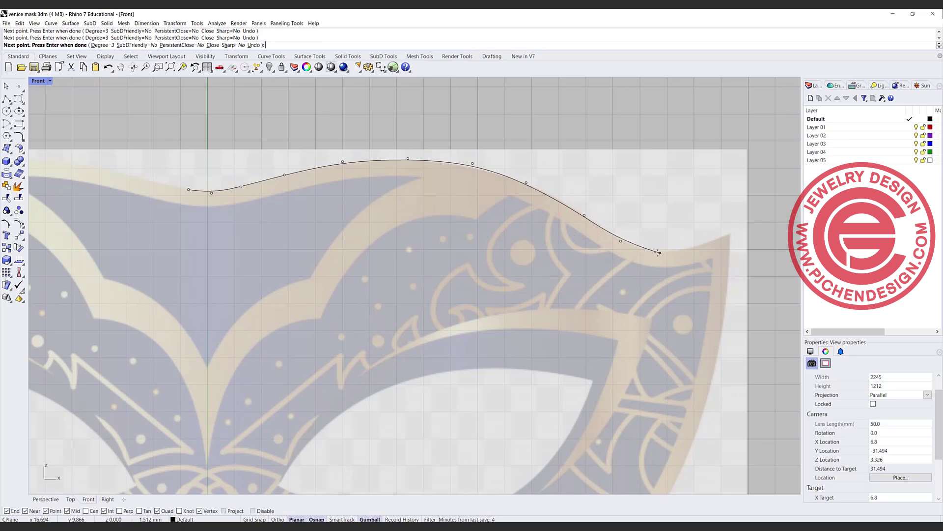
pyautogui.click(684, 250)
pyautogui.scroll(-4, 747, 230)
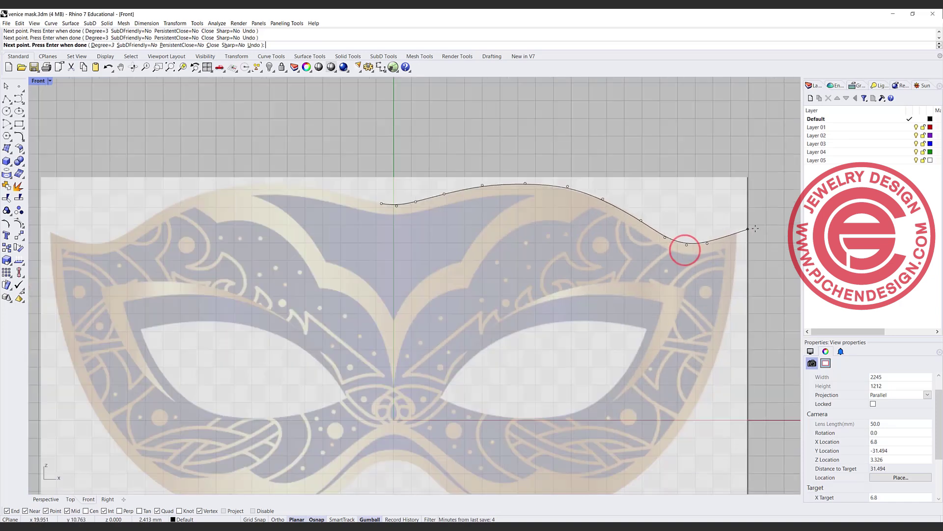
pyautogui.scroll(3, 733, 239)
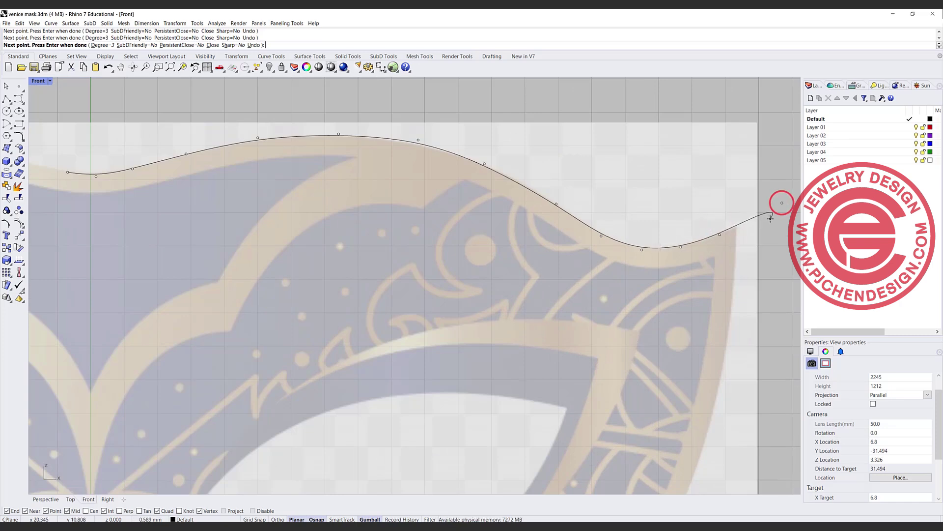
pyautogui.press('Return')
pyautogui.scroll(-6, 686, 249)
# Step: Start a second degree 3 curve above the mask's right tip, crossing the top curve, and trace down the right side edge
pyautogui.press('Return')
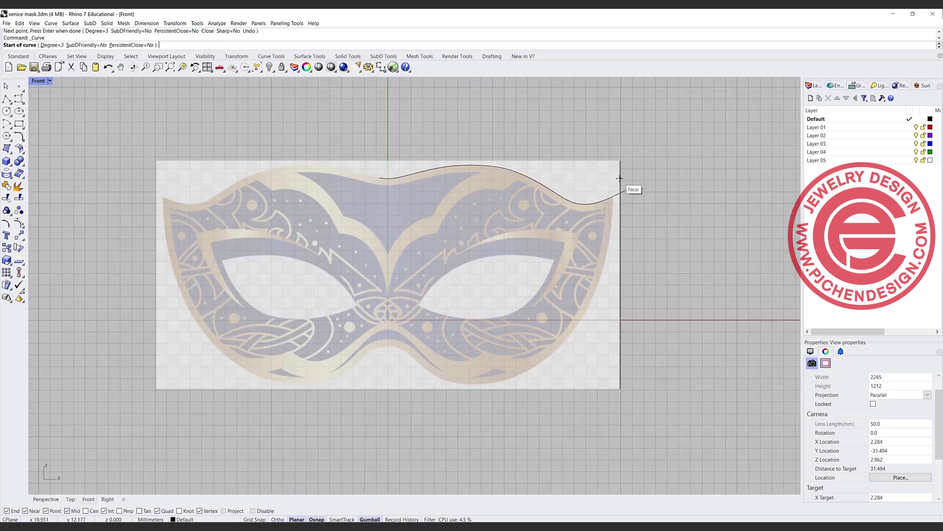
pyautogui.scroll(3, 619, 178)
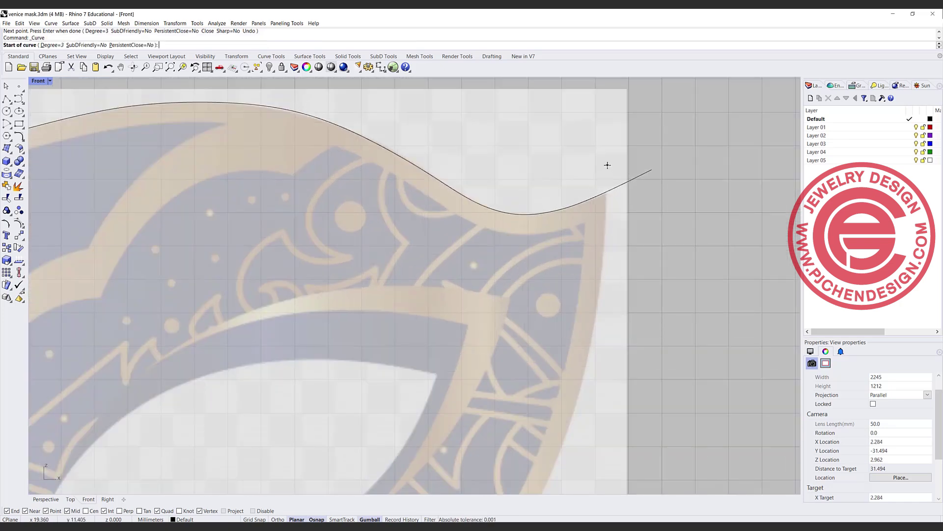
pyautogui.click(606, 165)
pyautogui.click(605, 235)
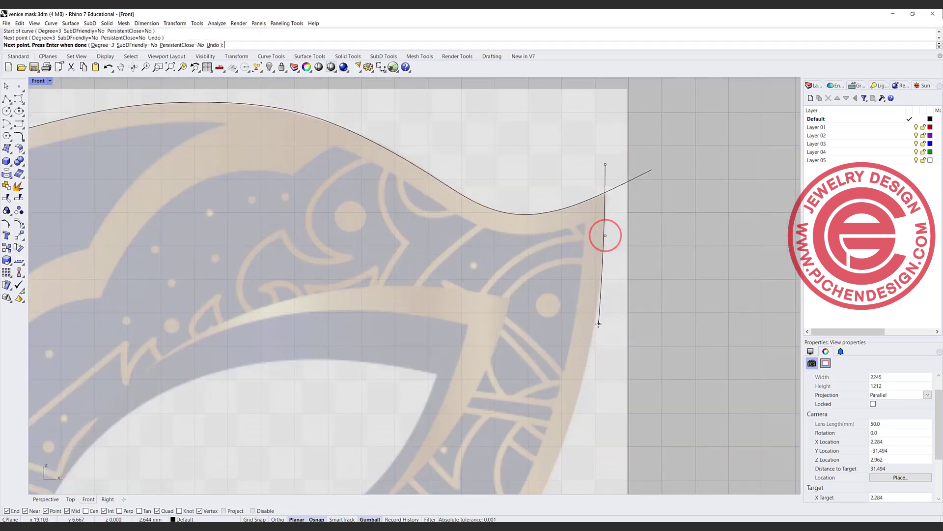
pyautogui.click(600, 324)
pyautogui.scroll(-3, 600, 324)
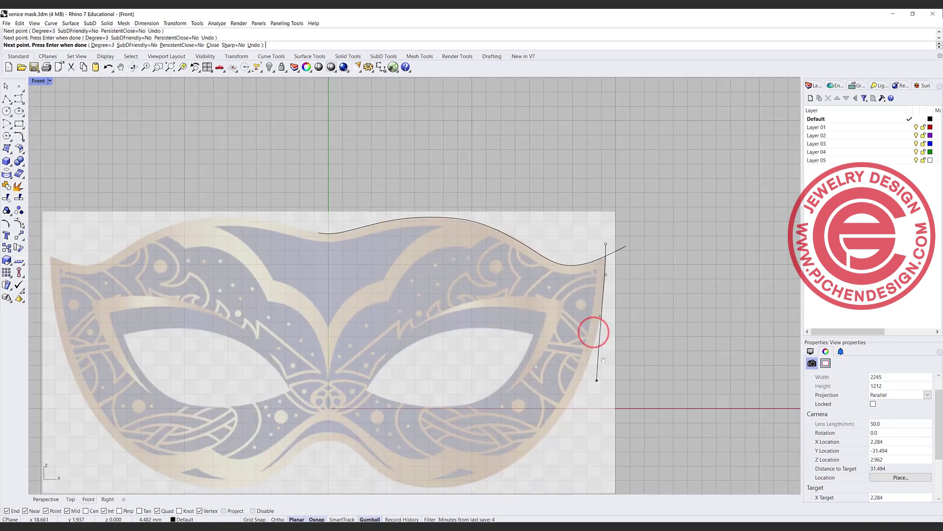
pyautogui.moveTo(600, 381); pyautogui.dragTo(605, 285, button='right')
pyautogui.click(605, 274)
pyautogui.click(570, 328)
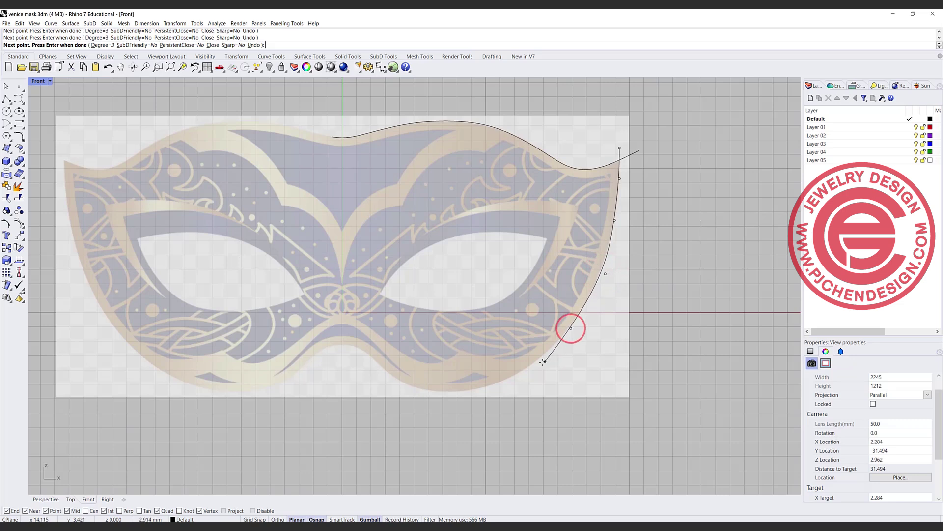
# Step: Continue the side curve along the lower edge and nose arch, ending level just left of the center axis
pyautogui.click(493, 387)
pyautogui.click(445, 392)
pyautogui.click(402, 385)
pyautogui.click(378, 364)
pyautogui.click(364, 349)
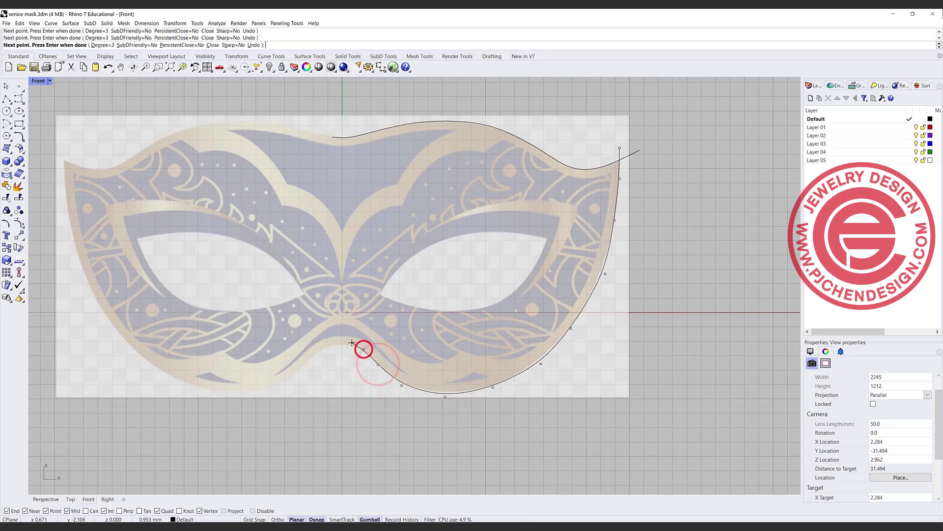
pyautogui.click(350, 343)
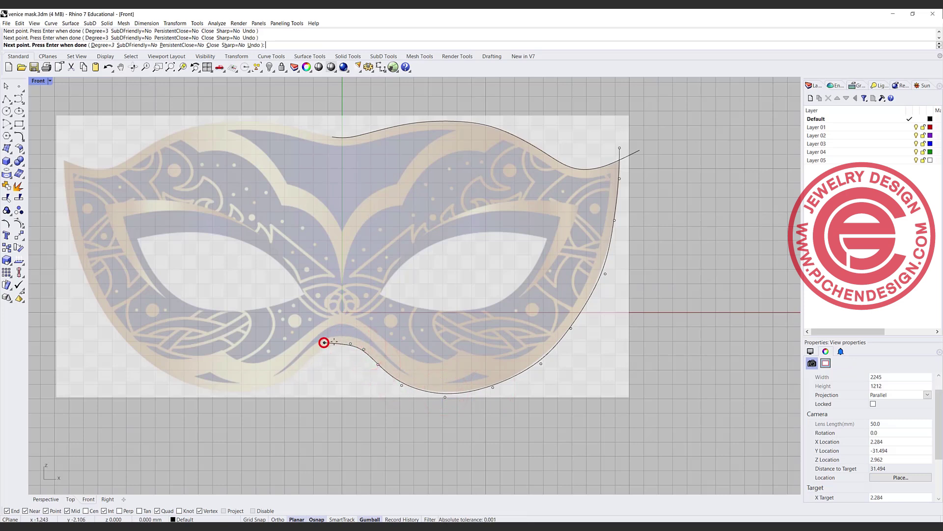
pyautogui.press('Return')
# Step: Trace the upper edge of the right eye hole with a degree 3 curve from its inner corner to its outer corner
pyautogui.press('Return')
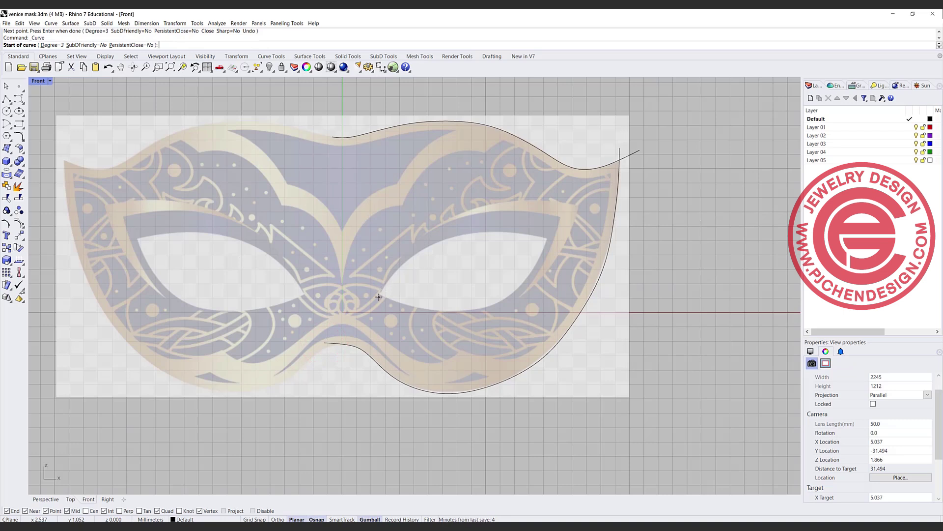
pyautogui.click(380, 293)
pyautogui.click(404, 260)
pyautogui.click(435, 241)
pyautogui.click(473, 230)
pyautogui.click(512, 231)
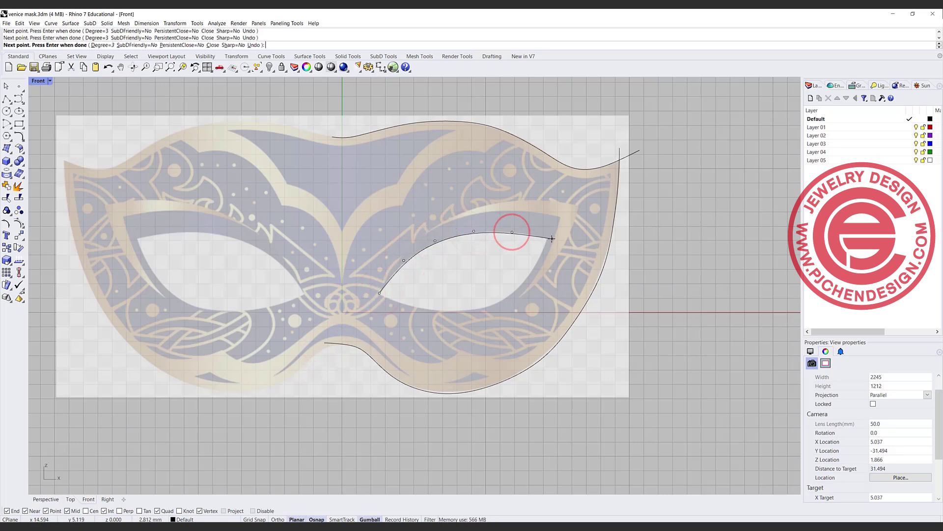
pyautogui.press('Return')
# Step: Trace the lower edge of the right eye hole with a second curve sharing both corner points with the upper curve
pyautogui.press('Return')
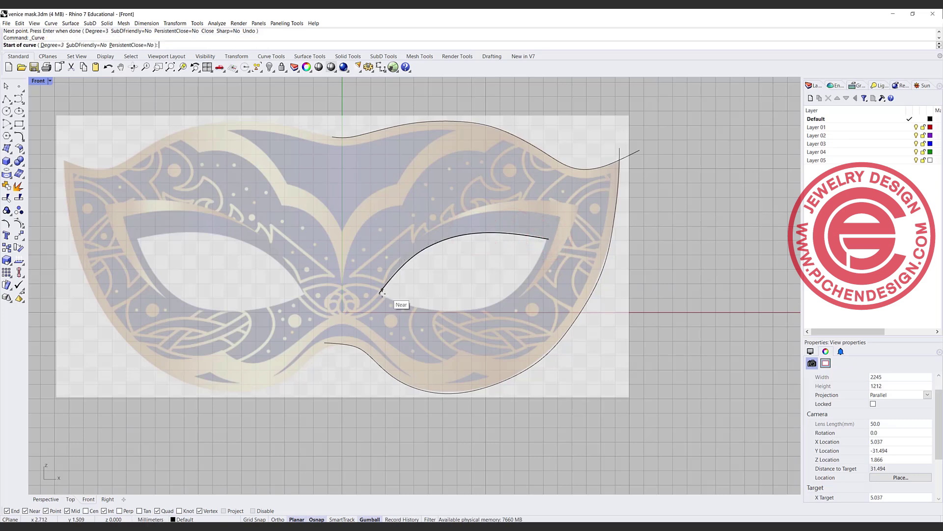
pyautogui.click(379, 293)
pyautogui.click(397, 301)
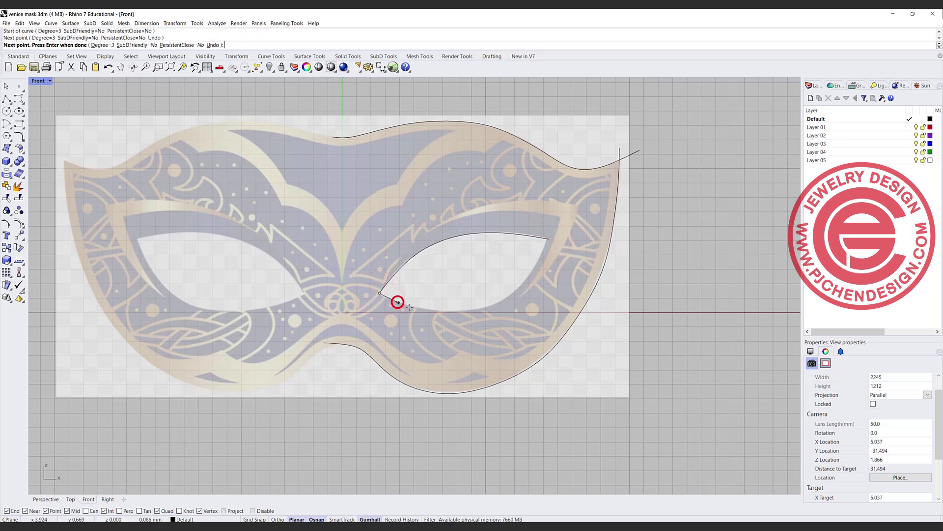
pyautogui.click(432, 311)
pyautogui.click(472, 311)
pyautogui.click(506, 300)
pyautogui.click(533, 270)
pyautogui.click(549, 239)
pyautogui.press('Return')
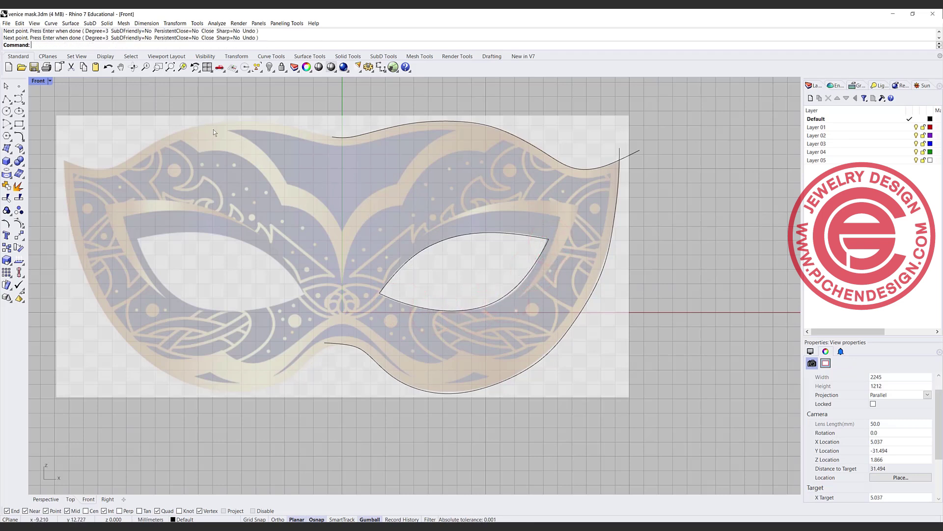
# Step: Unlock the mask picture and hide it so only the traced curves are shown
pyautogui.rightClick(282, 67)
pyautogui.click(267, 134)
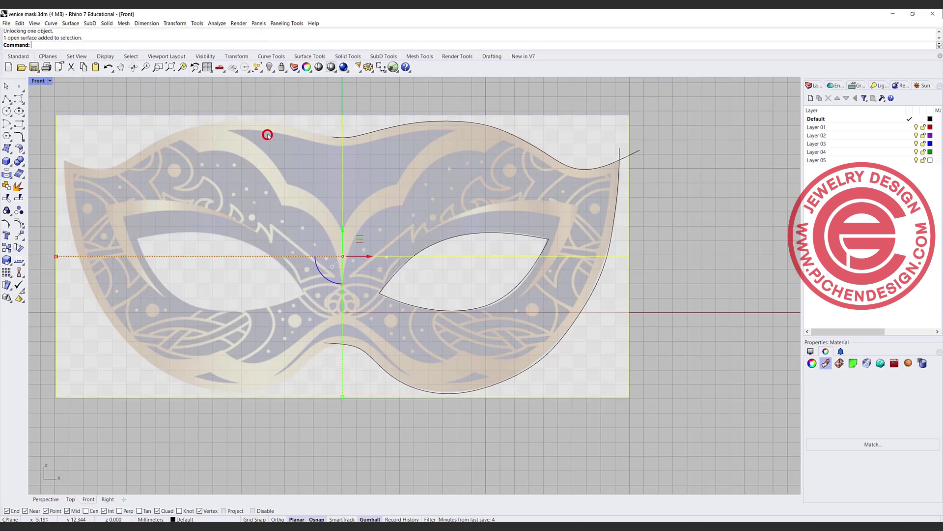
pyautogui.click(269, 67)
pyautogui.scroll(-4, 382, 222)
pyautogui.moveTo(382, 222); pyautogui.dragTo(327, 224, button='right')
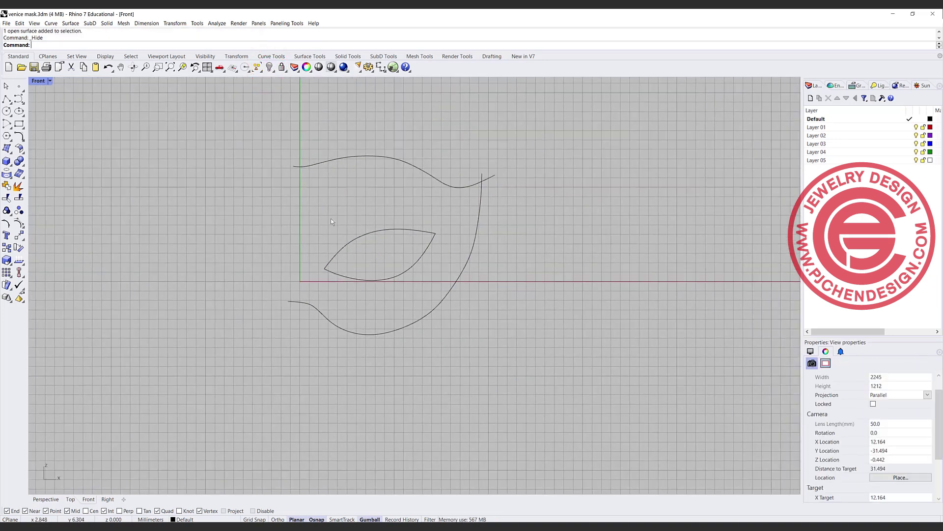
# Step: Trim the overlapping ends of the top and side outline curves where they cross at the mask's right tip
pyautogui.scroll(2, 295, 179)
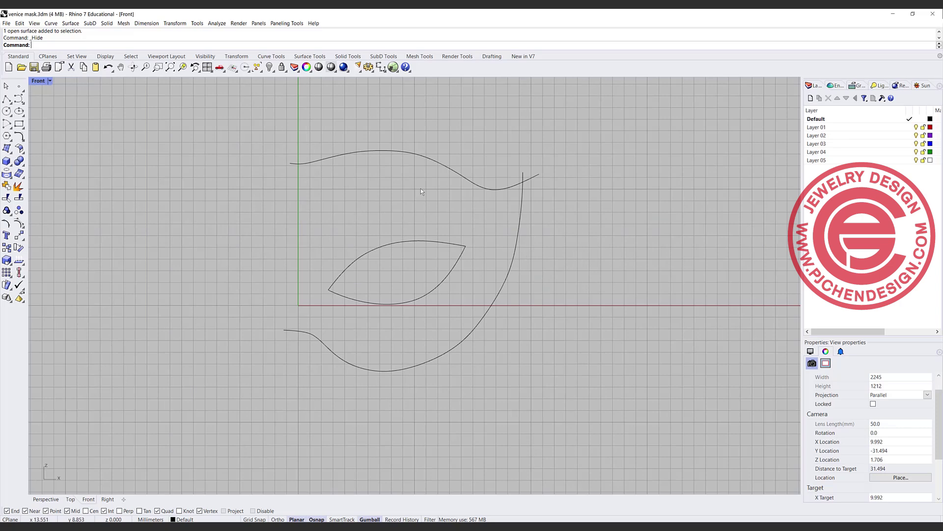
pyautogui.scroll(3, 524, 180)
pyautogui.moveTo(569, 204); pyautogui.dragTo(477, 155)
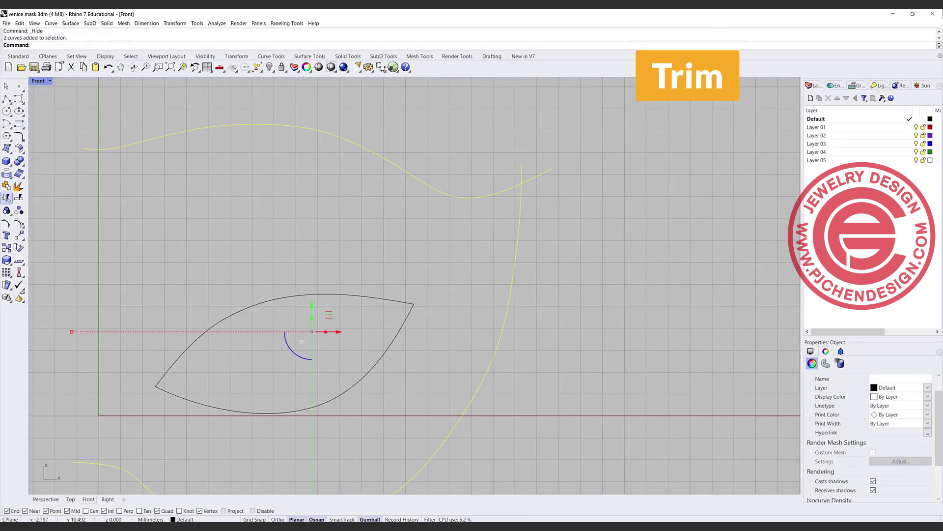
pyautogui.click(7, 197)
pyautogui.click(520, 176)
pyautogui.click(526, 179)
pyautogui.scroll(-3, 526, 181)
pyautogui.scroll(3, 506, 187)
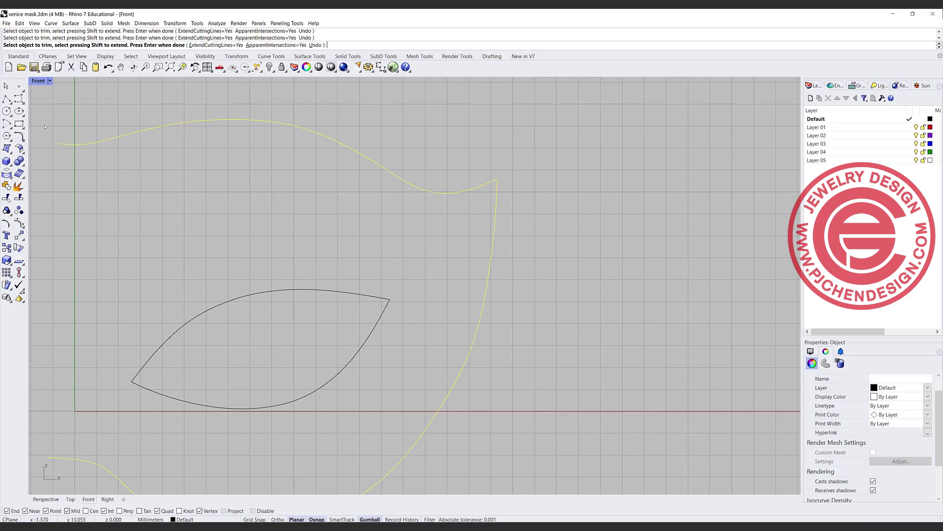
# Step: Fillet the corner between the top and side curves at the right tip with a 0.7 radius, joined and trimmed
pyautogui.click(19, 137)
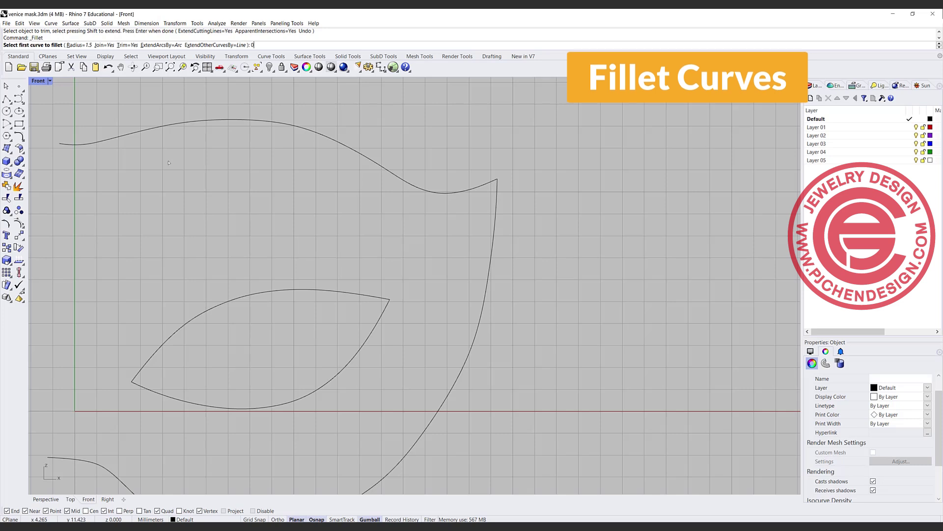
pyautogui.write('0.7')
pyautogui.press('Return')
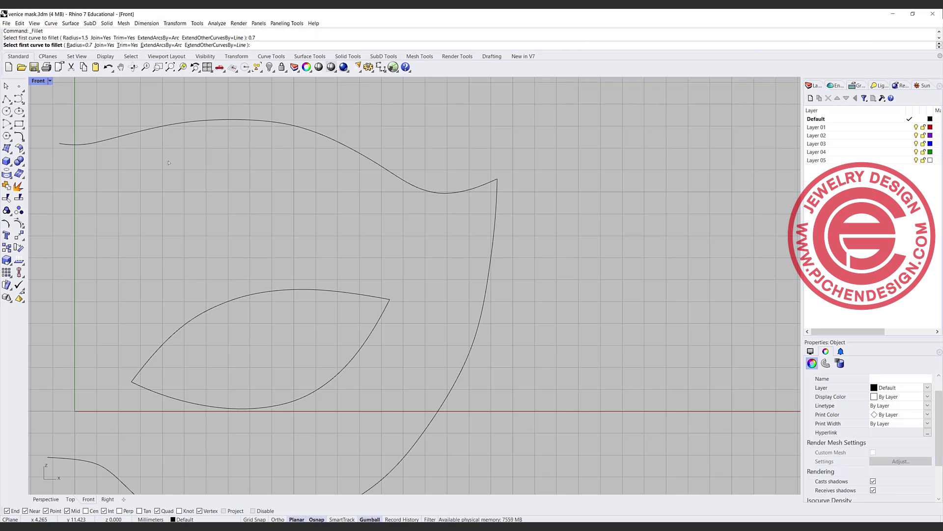
pyautogui.click(483, 185)
pyautogui.click(496, 193)
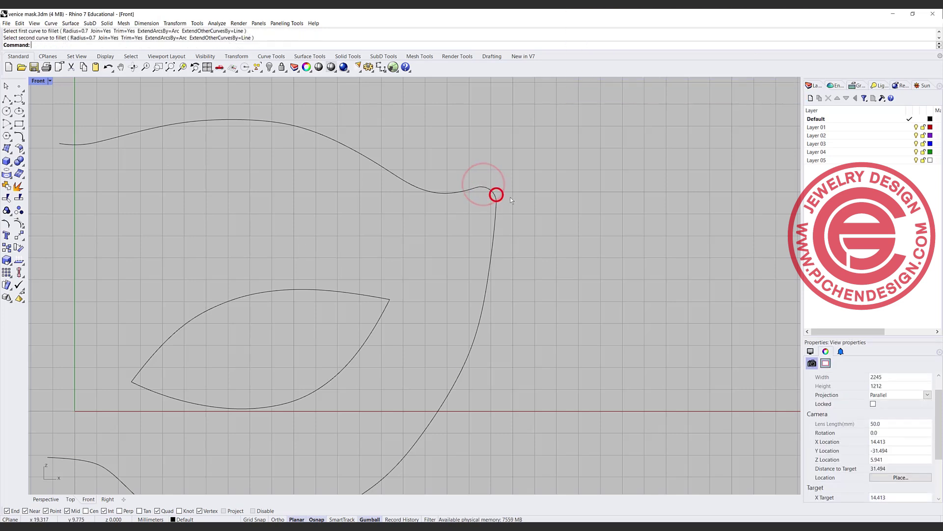
# Step: Select the outline and both eye hole curves and join them
pyautogui.scroll(-5, 494, 180)
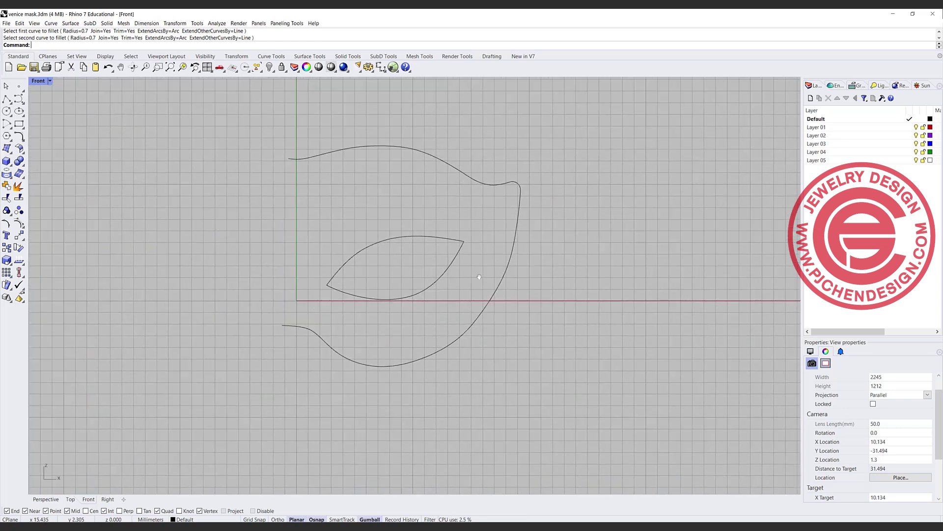
pyautogui.moveTo(469, 274); pyautogui.dragTo(528, 378)
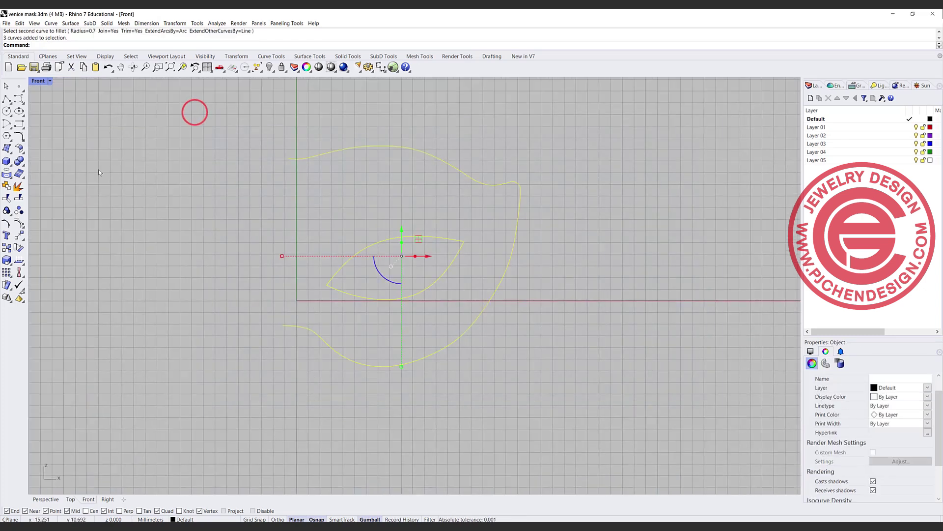
pyautogui.click(6, 184)
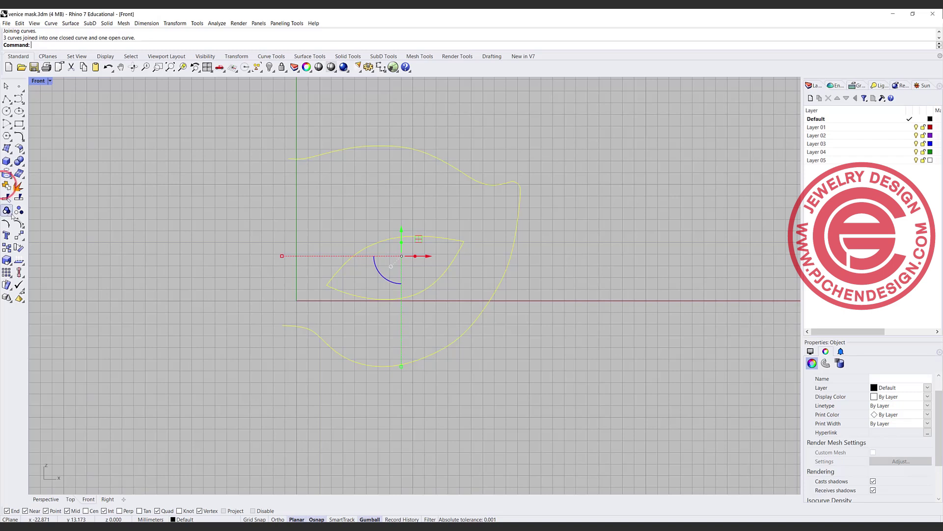
# Step: Mirror a copy of the outline and eye hole across the vertical center axis, starting the mirror plane at the origin (0)
pyautogui.click(19, 235)
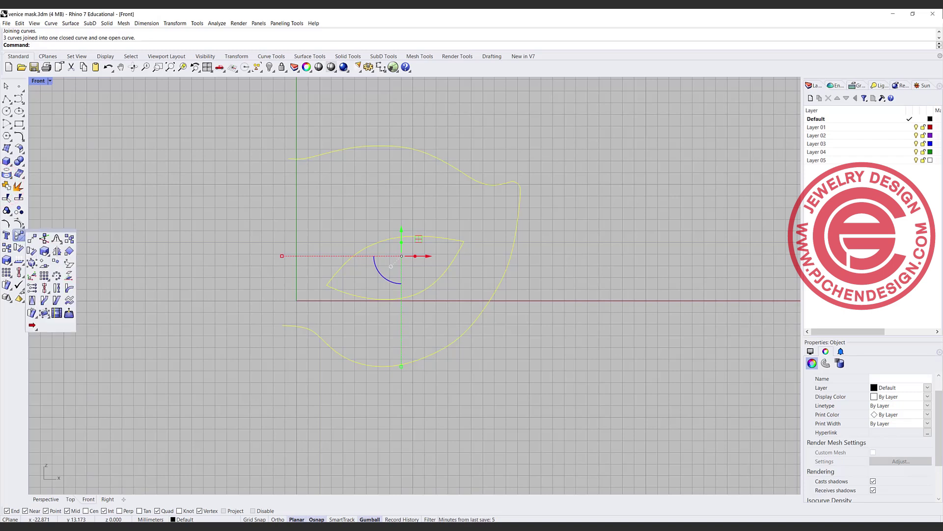
pyautogui.click(57, 251)
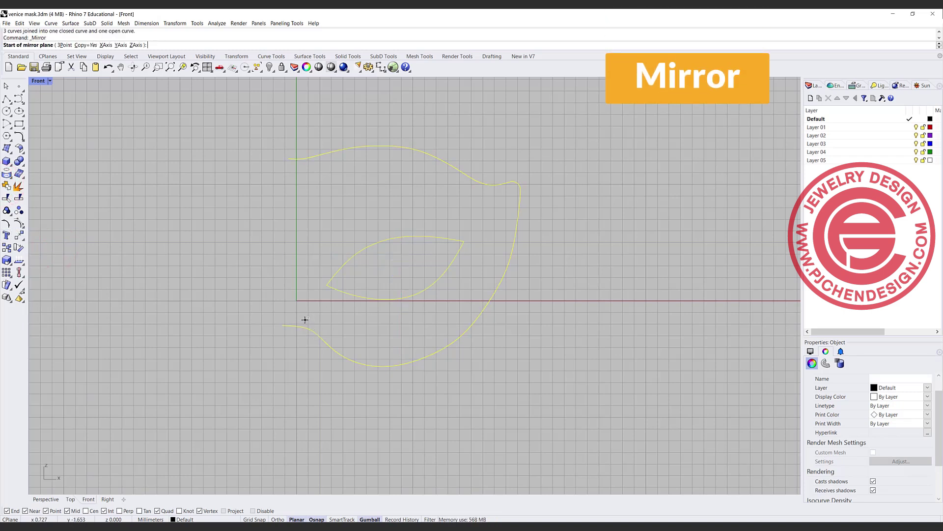
pyautogui.write('0')
pyautogui.press('Return')
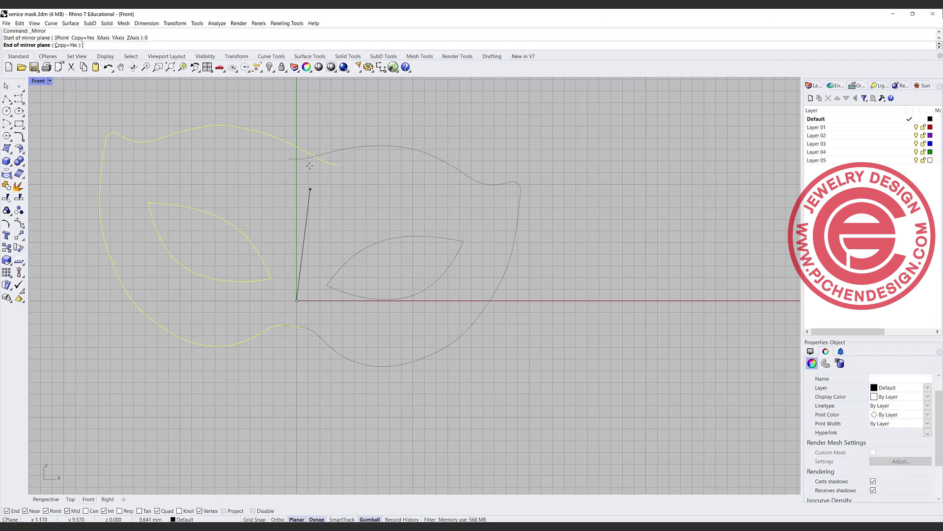
pyautogui.click(286, 113)
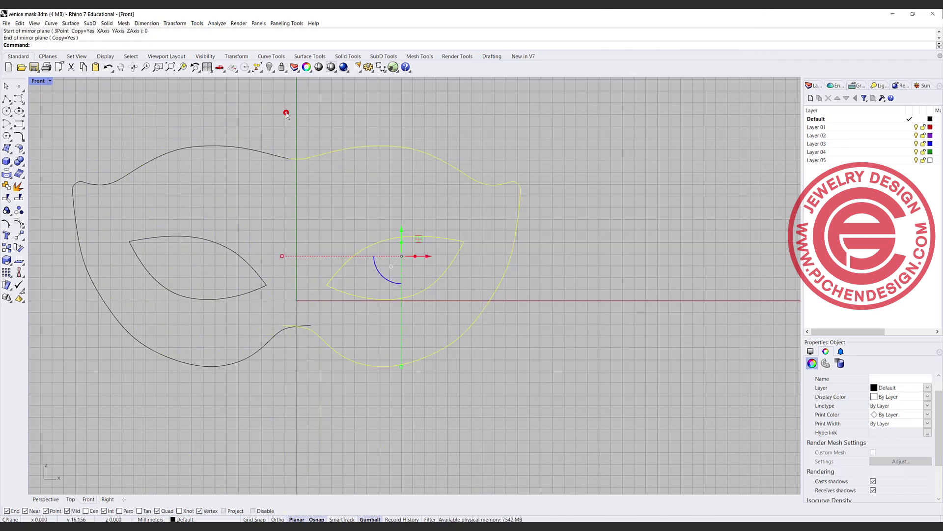
# Step: Select both outline halves and trim their overlapping ends where they meet at the mask's top center
pyautogui.click(331, 185)
pyautogui.scroll(10, 310, 160)
pyautogui.scroll(5, 304, 157)
pyautogui.scroll(-12, 303, 157)
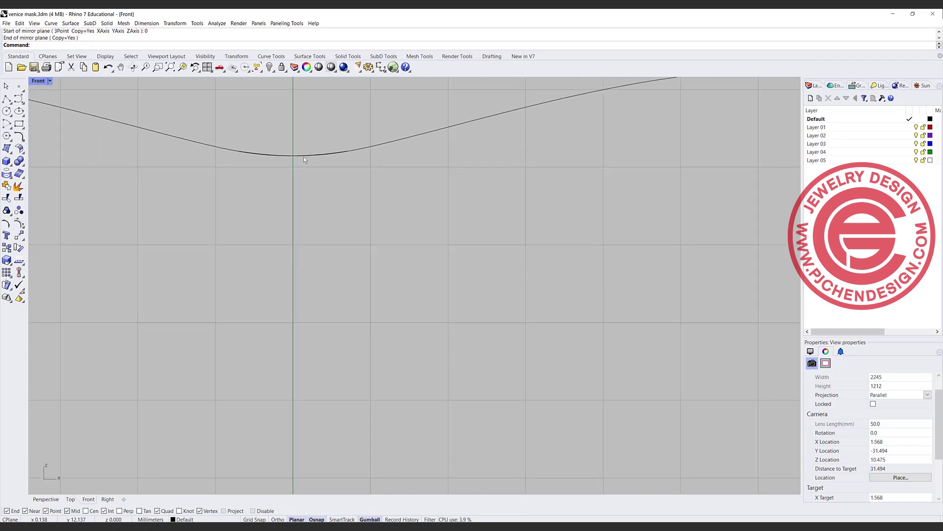
pyautogui.moveTo(369, 179); pyautogui.dragTo(222, 132)
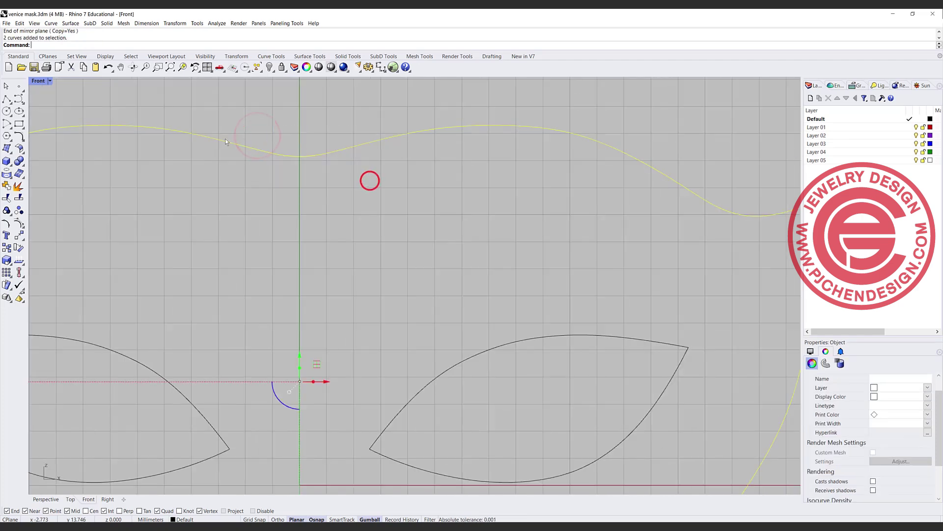
pyautogui.scroll(-6, 320, 295)
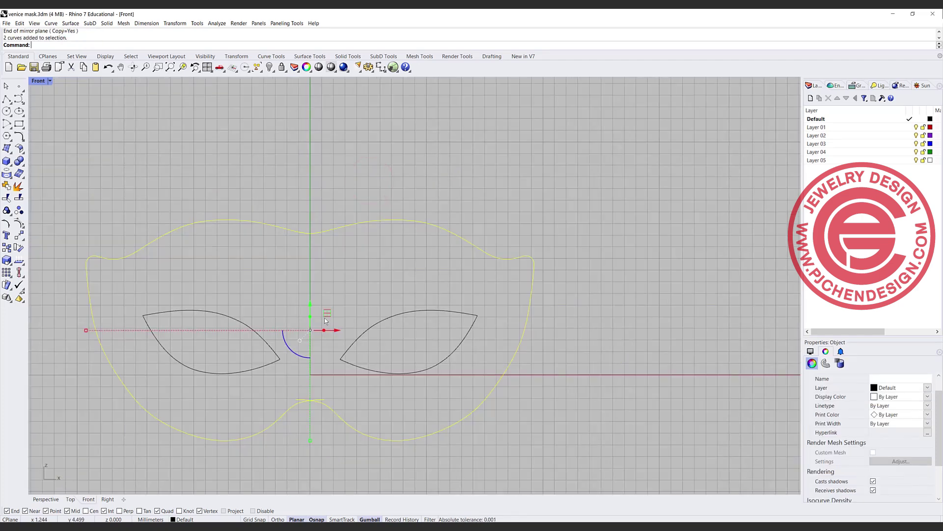
pyautogui.click(7, 197)
pyautogui.scroll(4, 304, 236)
pyautogui.scroll(10, 298, 267)
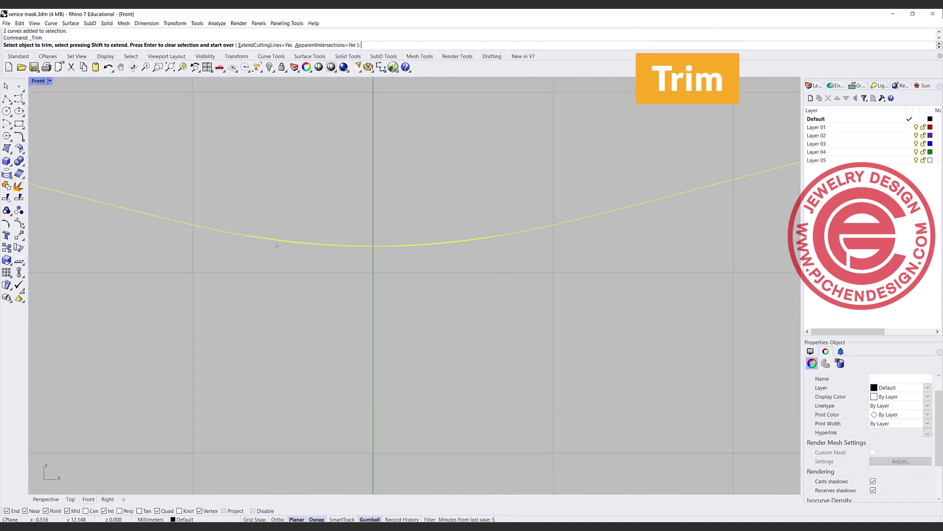
pyautogui.click(251, 241)
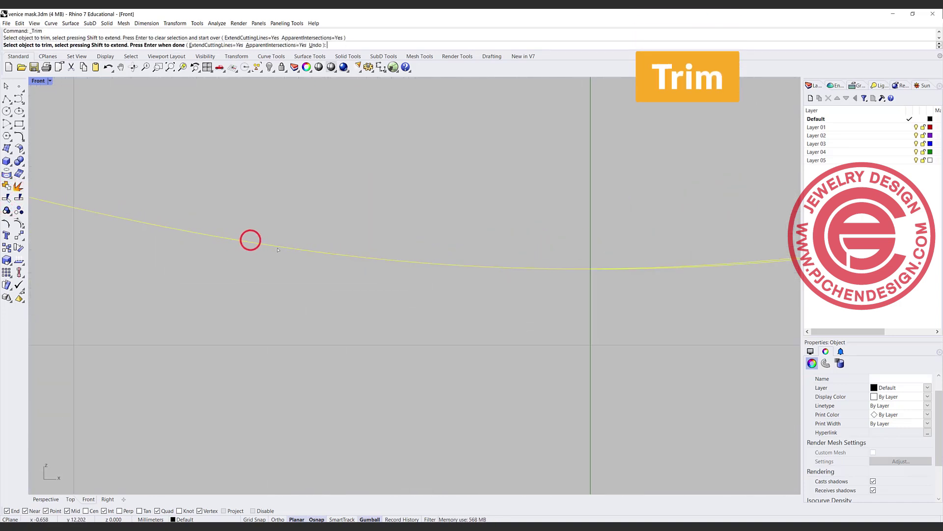
pyautogui.scroll(-3, 465, 294)
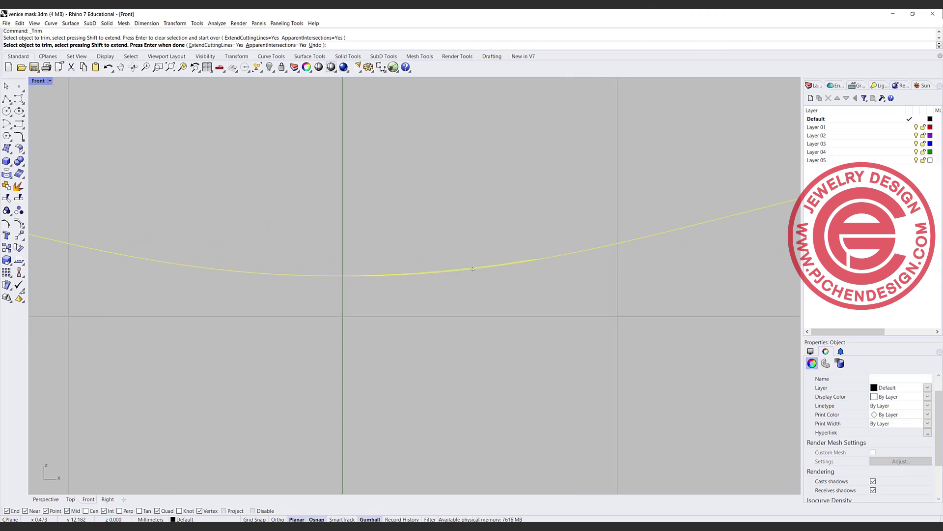
pyautogui.click(470, 269)
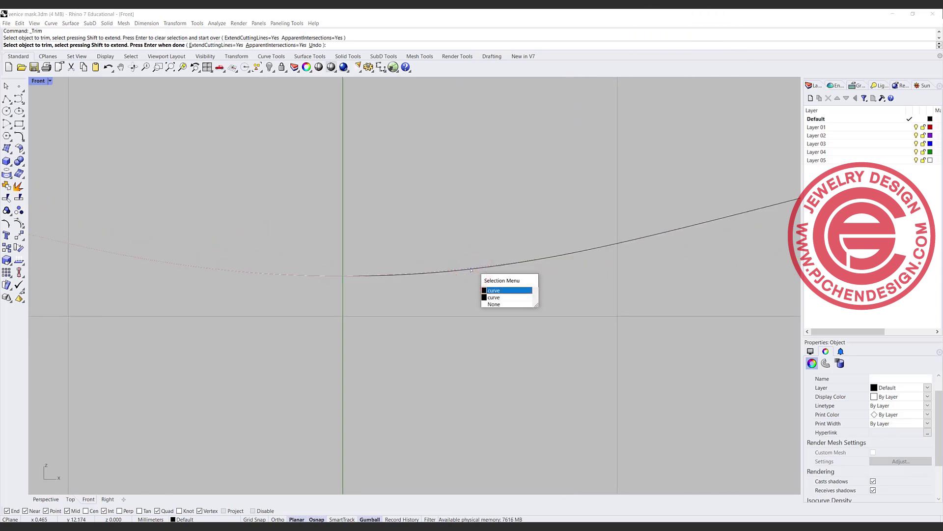
pyautogui.click(492, 290)
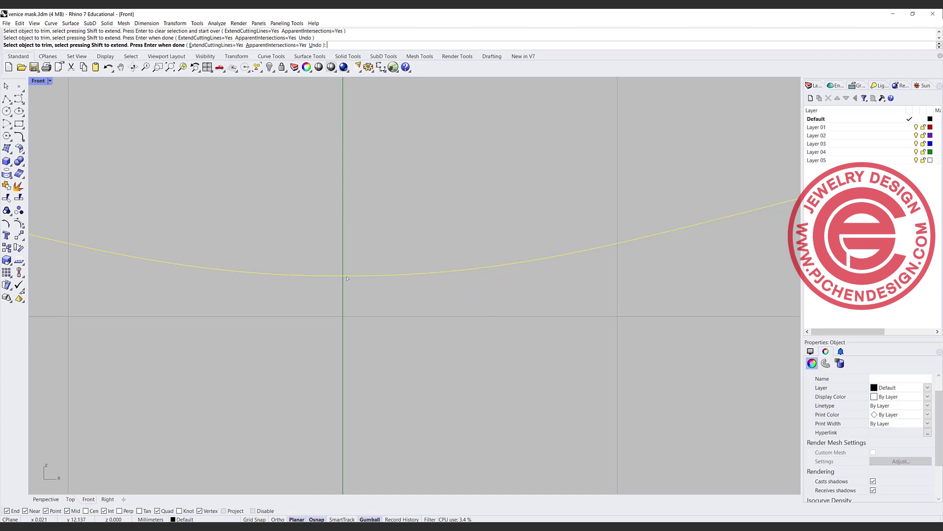
# Step: Trim the overlapping outline ends at the mask's bottom center and join both halves into one closed curve
pyautogui.scroll(-5, 348, 276)
pyautogui.scroll(6, 305, 429)
pyautogui.moveTo(305, 429); pyautogui.dragTo(294, 337, button='right')
pyautogui.click(295, 338)
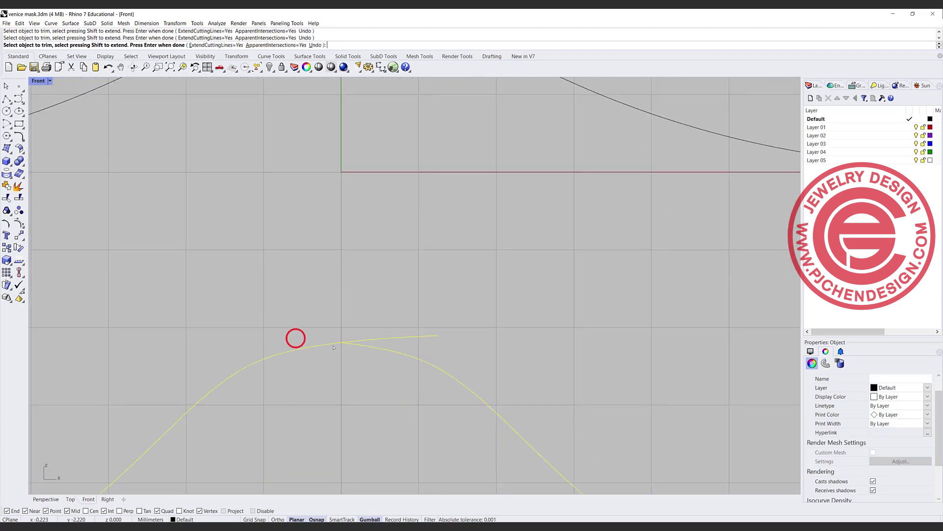
pyautogui.click(354, 341)
pyautogui.scroll(-3, 366, 270)
pyautogui.scroll(-8, 365, 270)
pyautogui.press('Return')
pyautogui.click(6, 186)
pyautogui.click(544, 356)
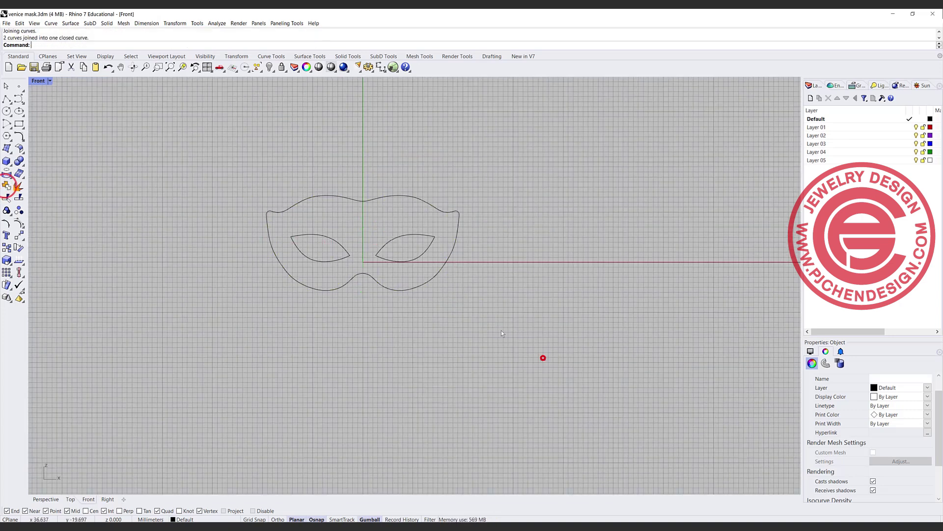
# Step: Explode the mask outline and select its right-hand top, corner and side segments individually
pyautogui.scroll(5, 442, 213)
pyautogui.click(450, 212)
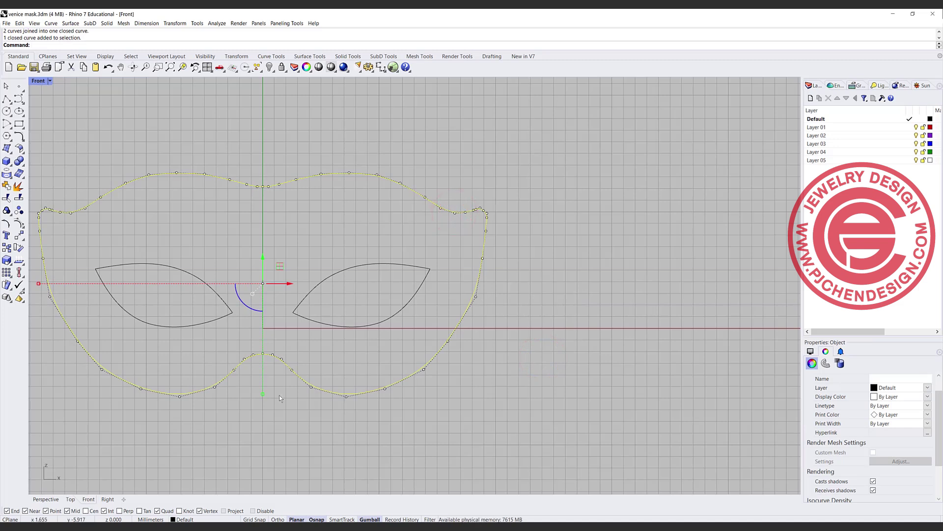
pyautogui.click(19, 186)
pyautogui.click(323, 165)
pyautogui.click(281, 187)
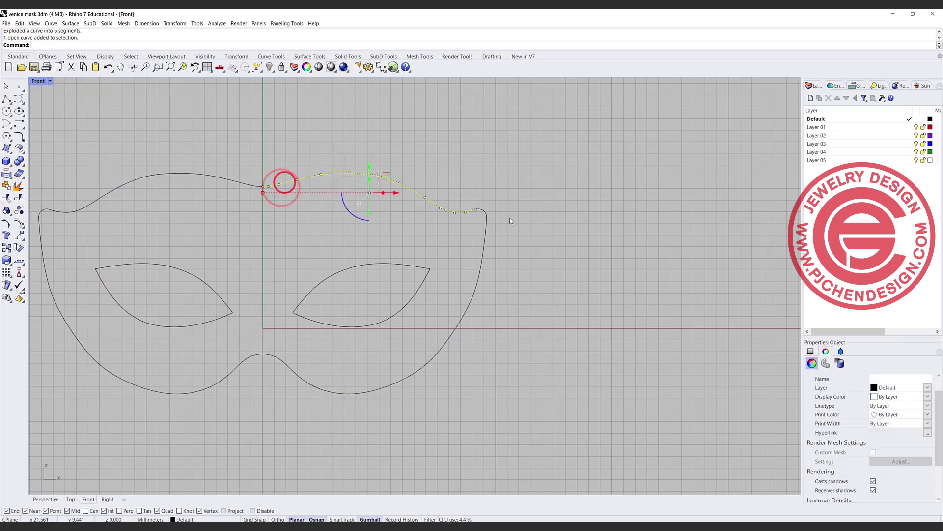
pyautogui.click(484, 209)
pyautogui.click(484, 231)
pyautogui.click(540, 231)
# Step: Select all mask curves and join the exploded outline segments back into one closed curve
pyautogui.scroll(-5, 104, 214)
pyautogui.moveTo(49, 172); pyautogui.dragTo(138, 172, button='right')
pyautogui.moveTo(100, 163); pyautogui.dragTo(603, 365)
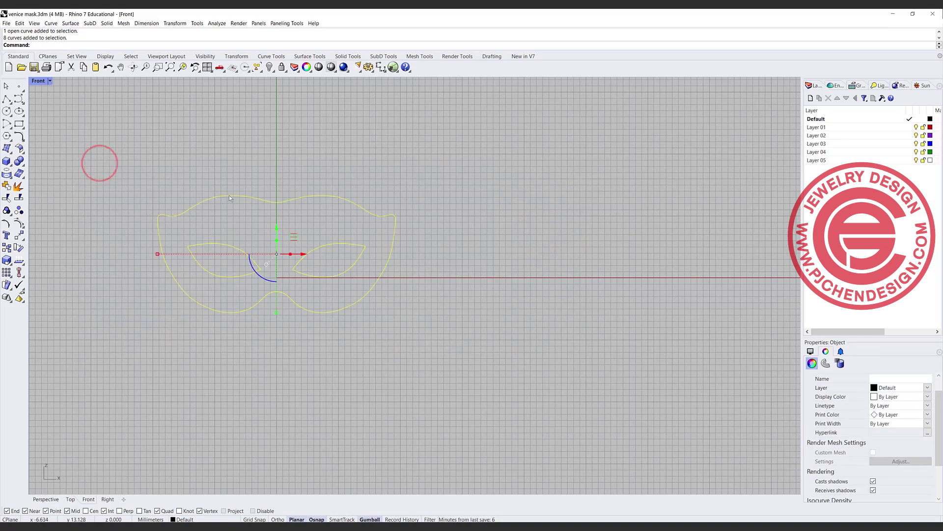
pyautogui.click(7, 186)
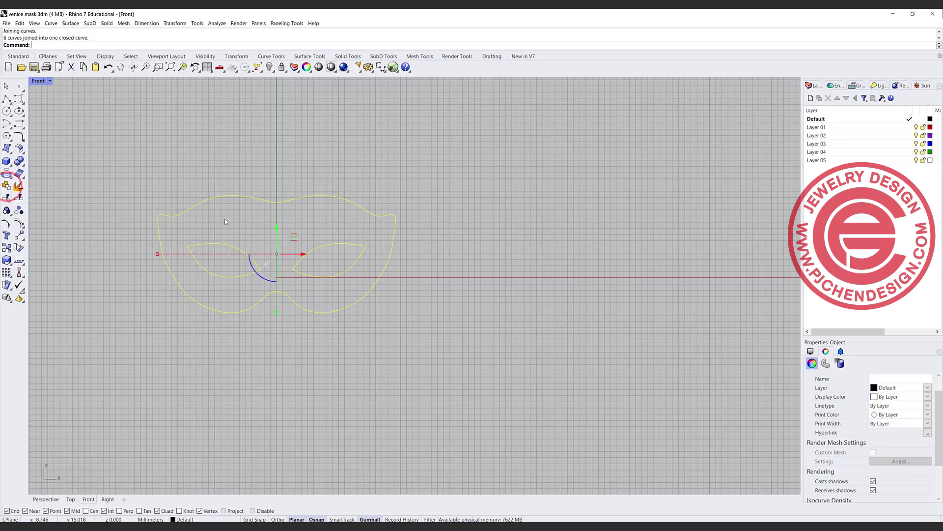
# Step: Restore the four-view layout and create a sphere centered at the origin (0) with a radius of about 22.7 mm
pyautogui.moveTo(432, 273); pyautogui.dragTo(485, 271, button='right')
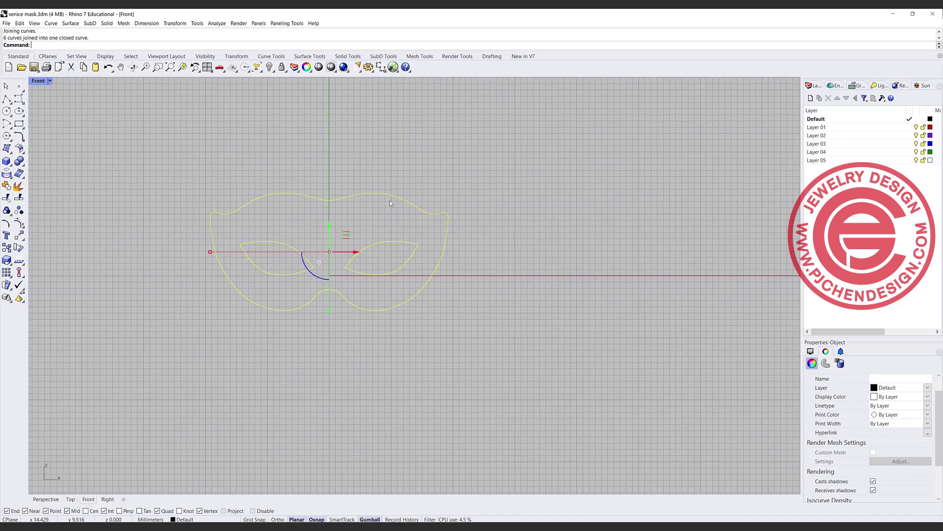
pyautogui.scroll(2, 329, 204)
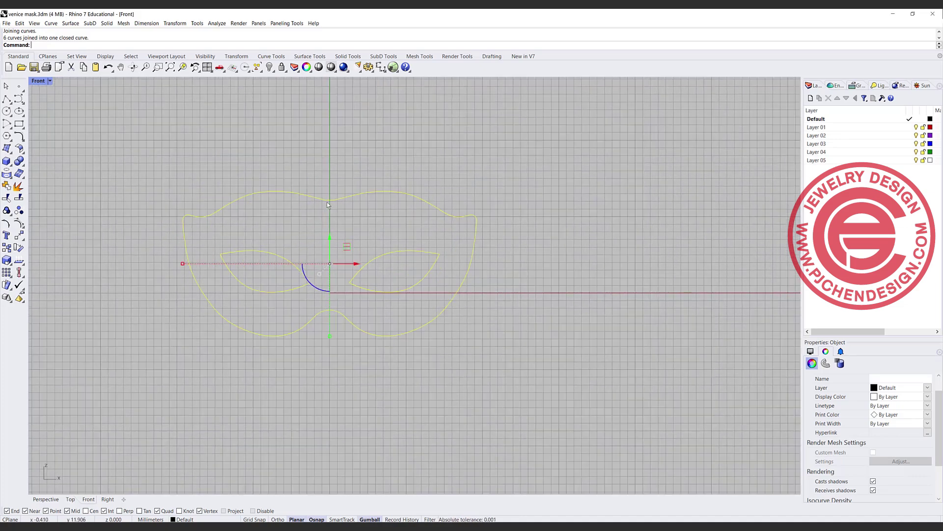
pyautogui.doubleClick(34, 81)
pyautogui.moveTo(267, 115); pyautogui.dragTo(246, 210, button='right')
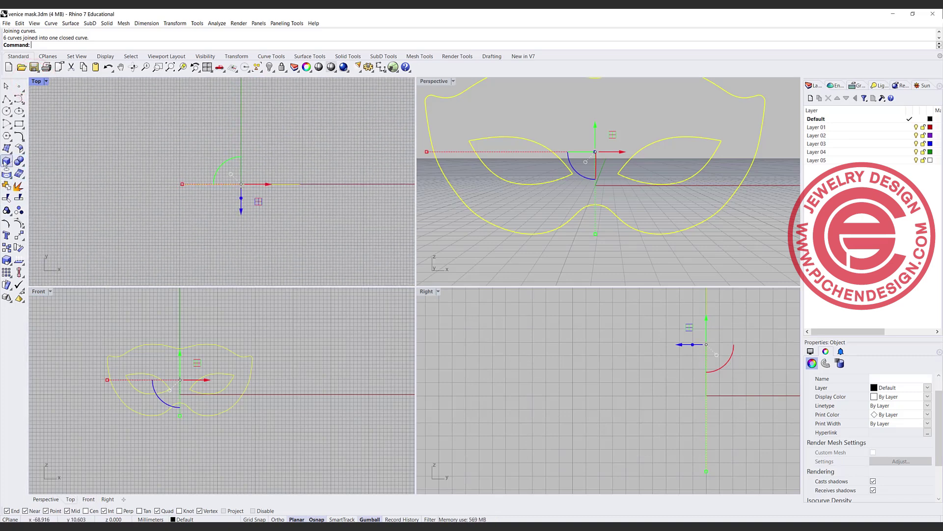
pyautogui.click(8, 163)
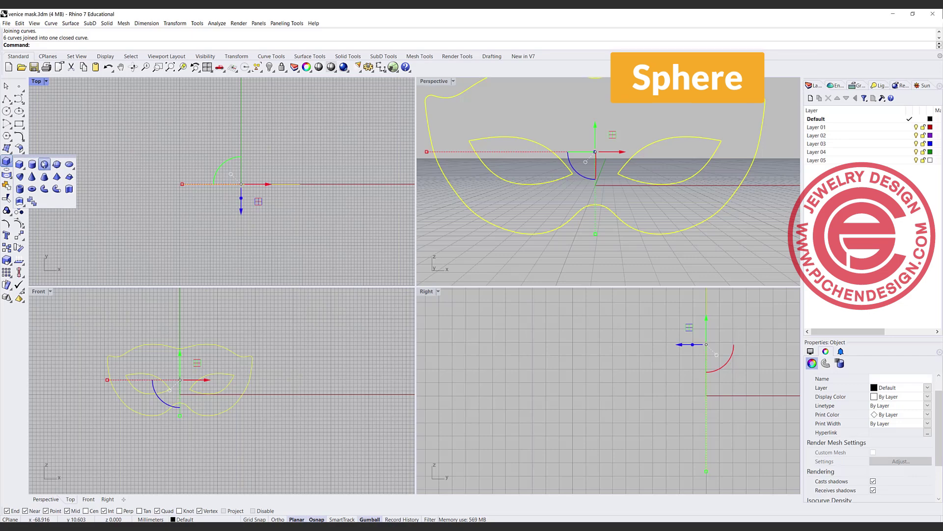
pyautogui.click(44, 164)
pyautogui.write('0')
pyautogui.press('Return')
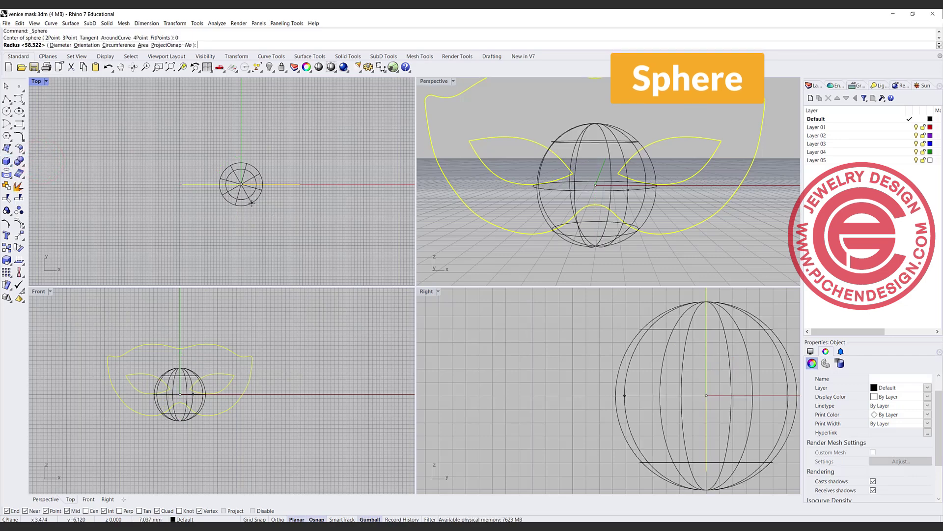
pyautogui.click(308, 184)
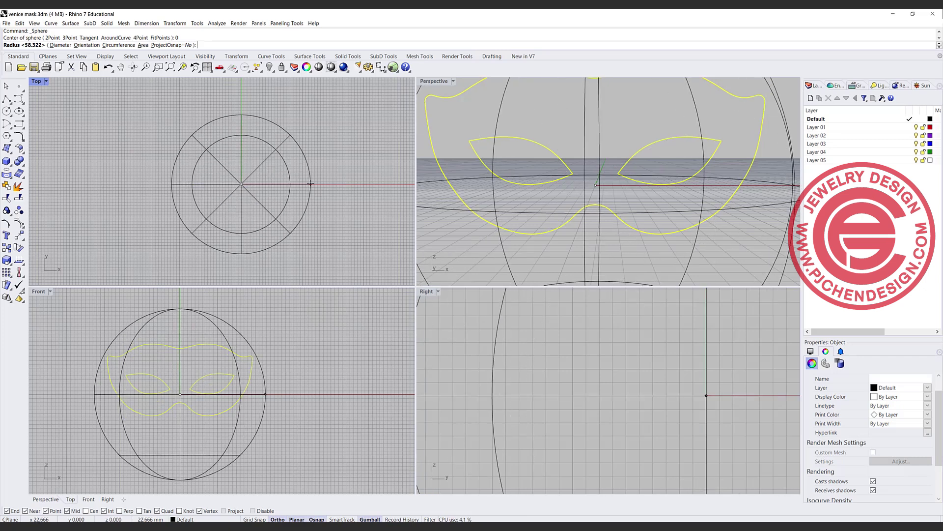
pyautogui.click(310, 184)
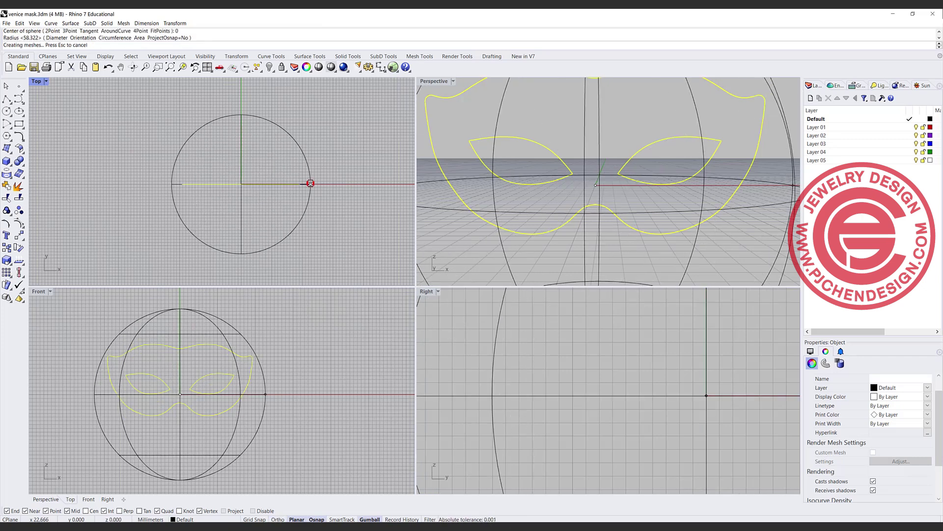
# Step: Move the sphere straight up in the Front view so that its equator crosses the upper part of the mask
pyautogui.click(310, 184)
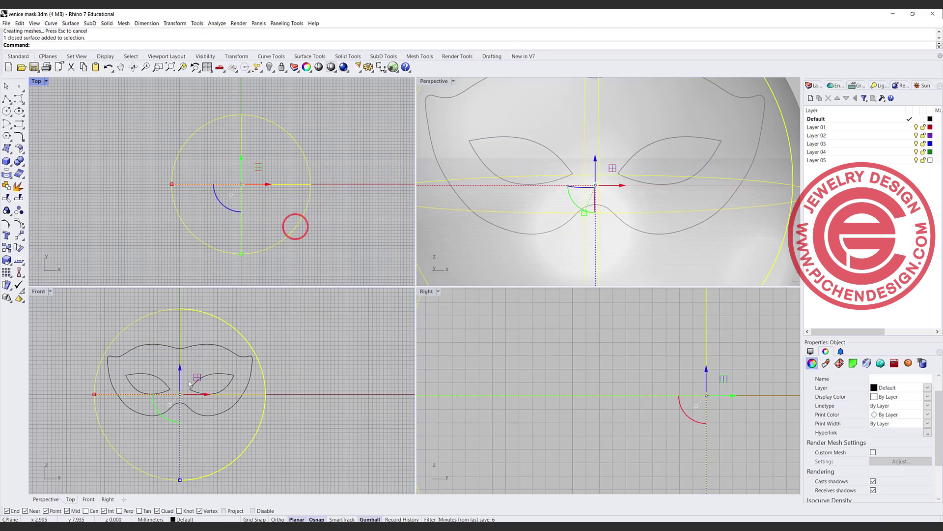
pyautogui.moveTo(180, 369); pyautogui.dragTo(189, 339)
pyautogui.click(315, 396)
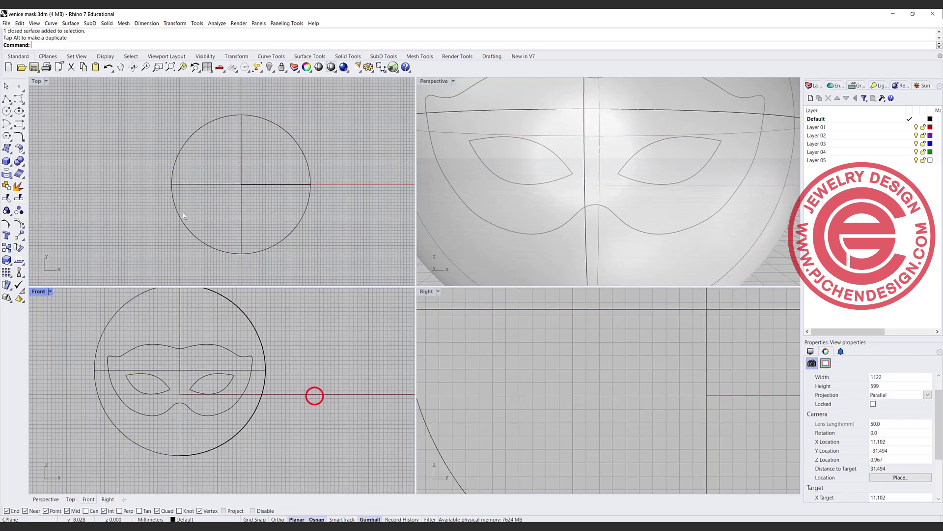
# Step: Trim away the part of the sphere outside the mask outline, using the outline as cutter in the Front view
pyautogui.click(228, 410)
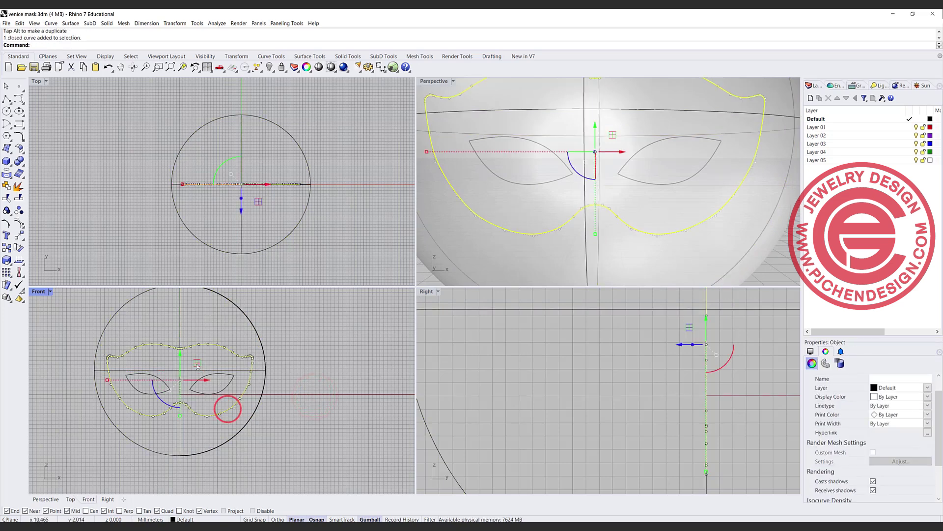
pyautogui.click(9, 198)
pyautogui.click(279, 322)
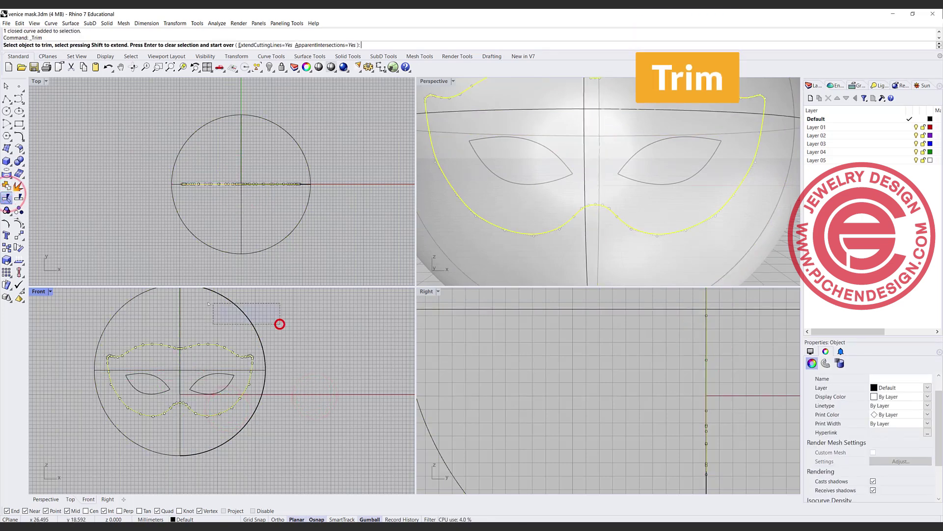
pyautogui.press('Return')
# Step: Delete the rear piece of the trimmed sphere, keeping only the front mask surface
pyautogui.moveTo(480, 220); pyautogui.dragTo(478, 172, button='right')
pyautogui.click(326, 135)
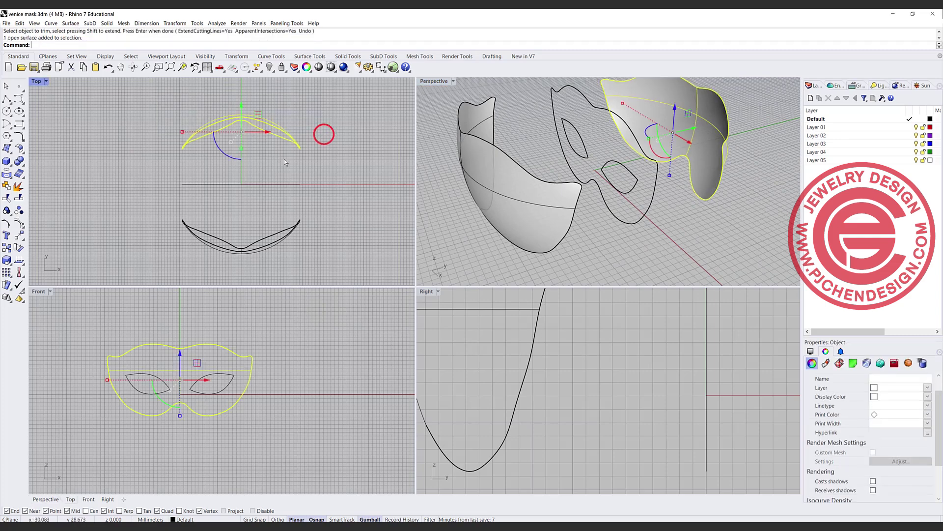
pyautogui.press('Delete')
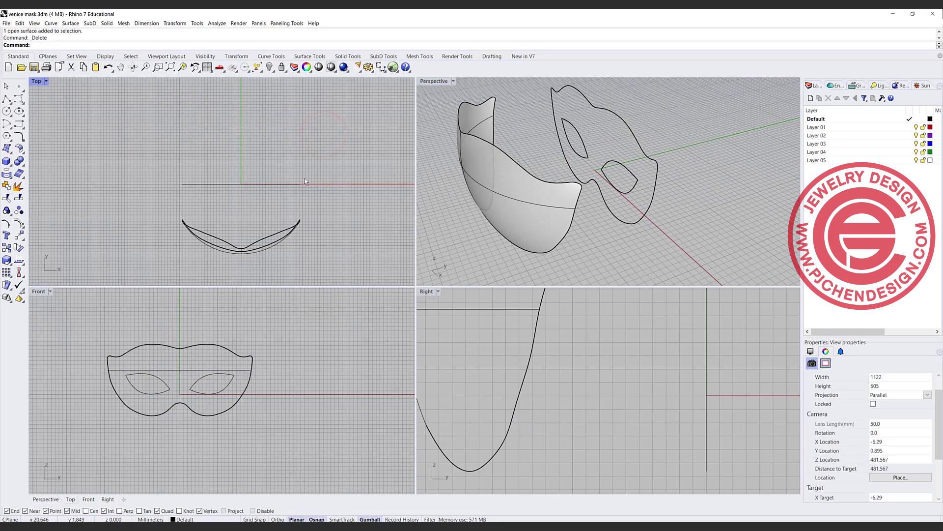
# Step: Maximize the Perspective view and examine the curved mask surface from several angles
pyautogui.scroll(5, 424, 86)
pyautogui.click(426, 84)
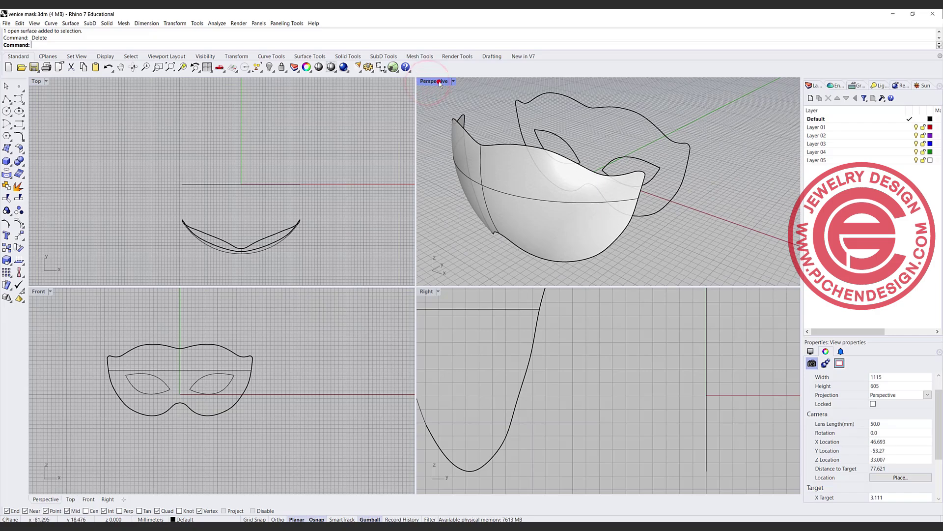
pyautogui.doubleClick(439, 83)
pyautogui.scroll(-3, 312, 246)
pyautogui.moveTo(312, 246); pyautogui.dragTo(313, 235, button='right')
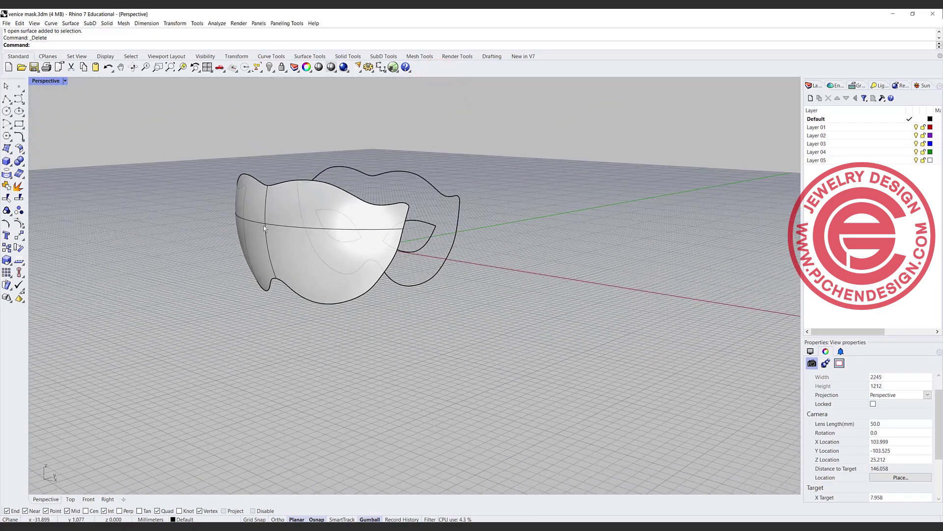
pyautogui.moveTo(246, 281); pyautogui.dragTo(348, 283, button='right')
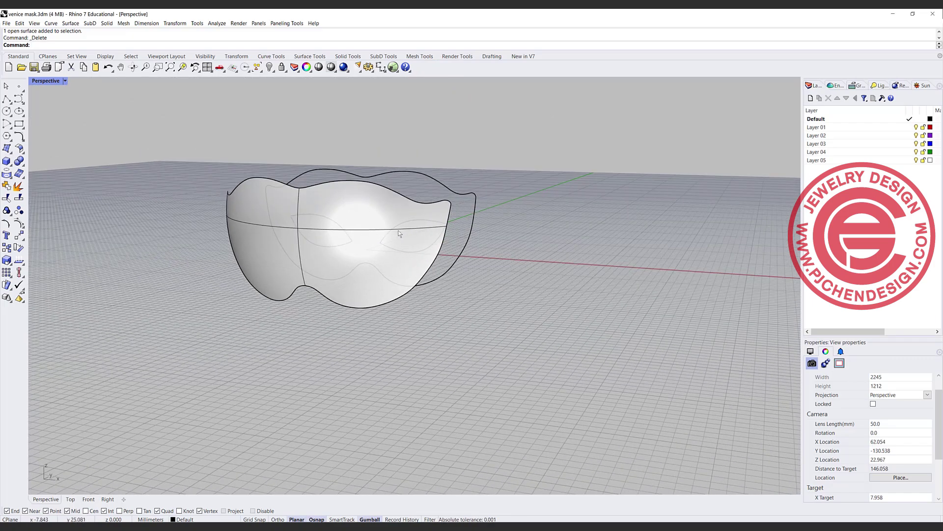
pyautogui.moveTo(428, 238); pyautogui.dragTo(304, 285, button='right')
# Step: Turn on the mask surface's control points and inspect the extent of their cage around it
pyautogui.click(302, 284)
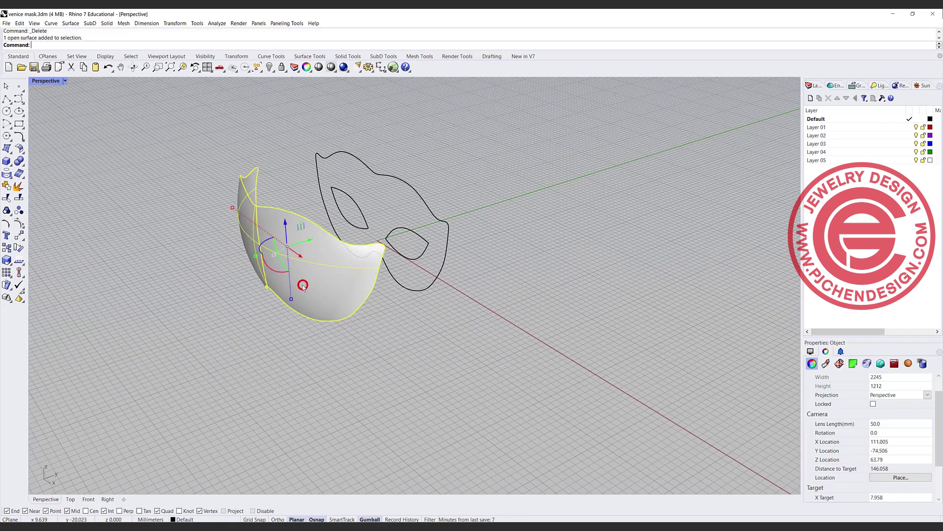
pyautogui.click(18, 220)
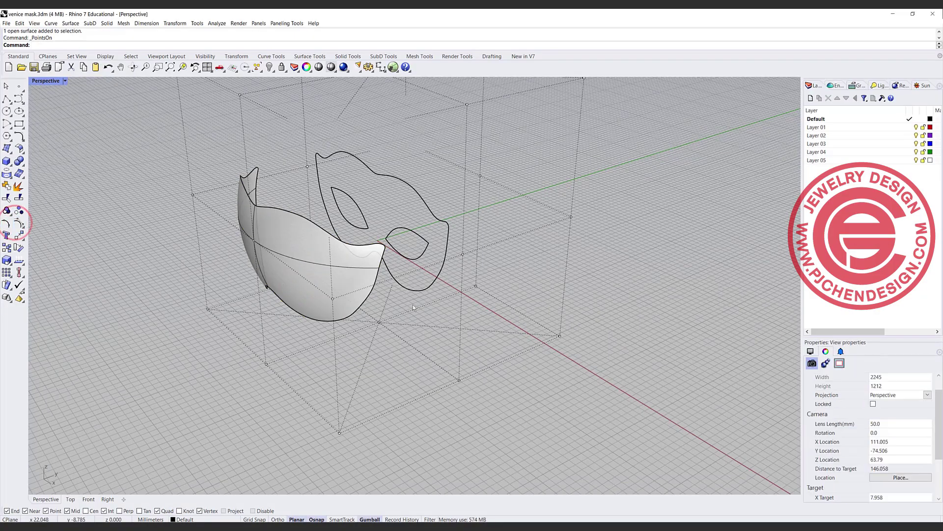
pyautogui.scroll(-5, 412, 311)
pyautogui.moveTo(412, 311); pyautogui.dragTo(345, 255, button='right')
pyautogui.scroll(2, 346, 255)
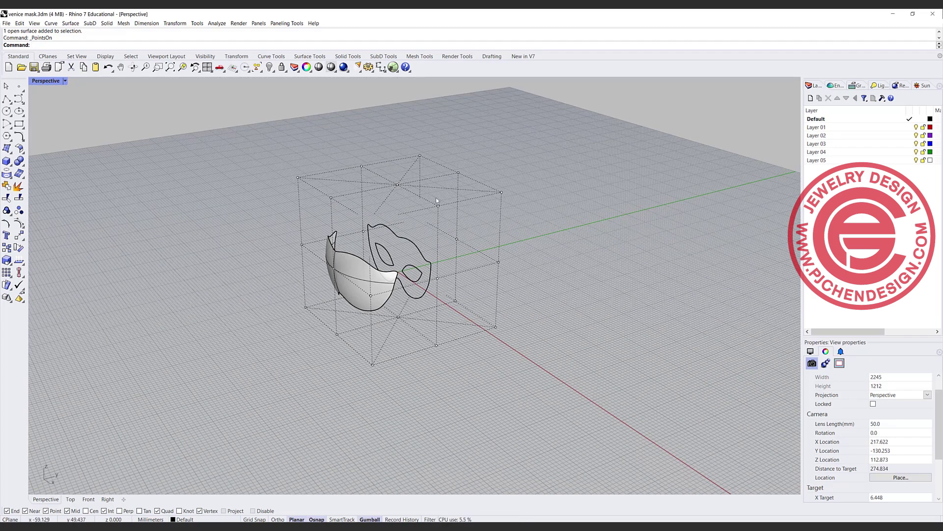
pyautogui.moveTo(382, 273); pyautogui.dragTo(478, 200, button='right')
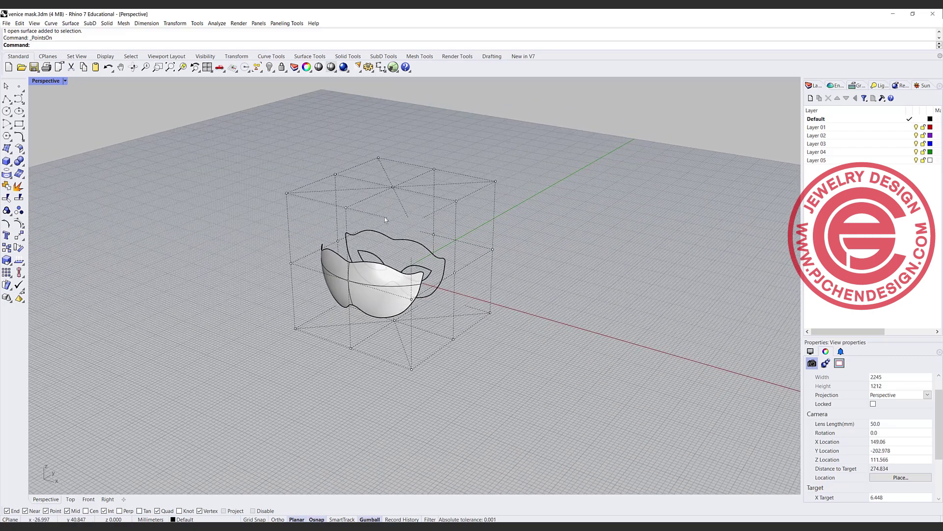
pyautogui.moveTo(360, 249); pyautogui.dragTo(417, 250, button='right')
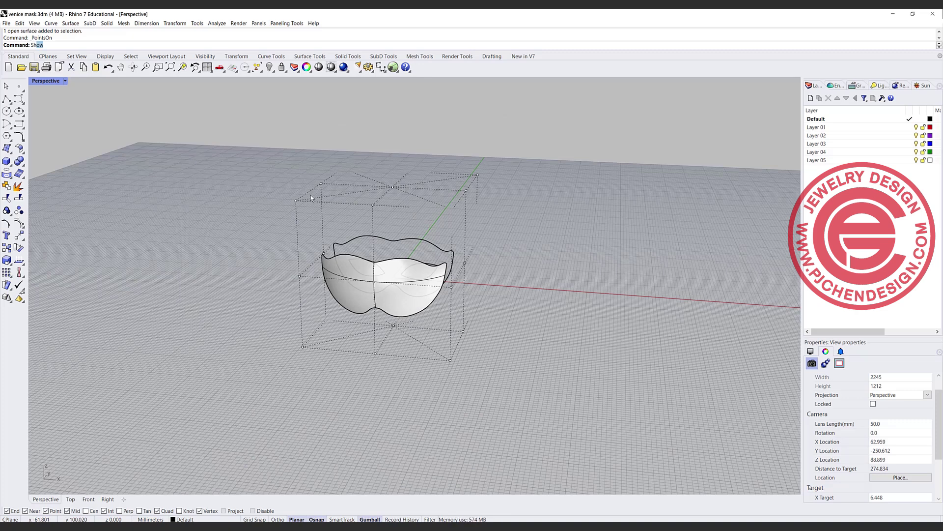
# Step: Shrink the underlying surface of the trimmed mask with ShrinkTrimmedSrf and check the control cage around it
pyautogui.write('rink')
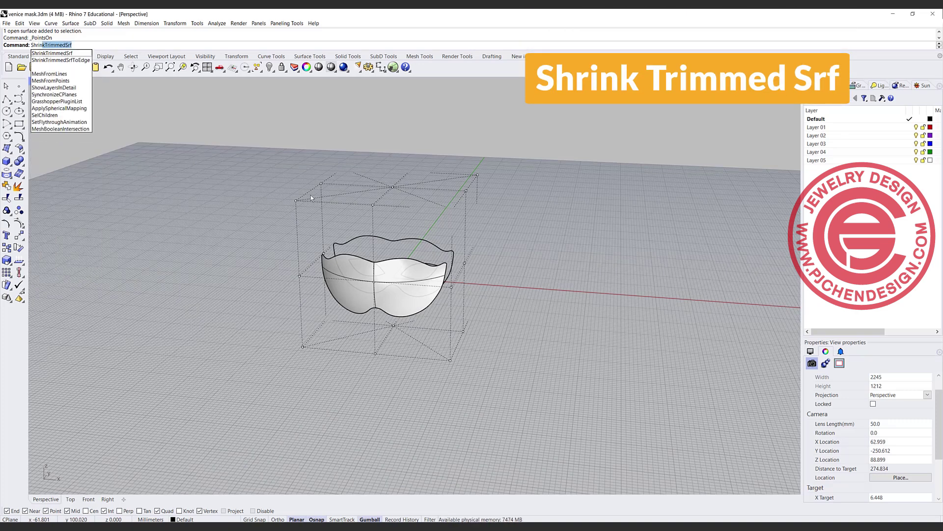
pyautogui.press('Return')
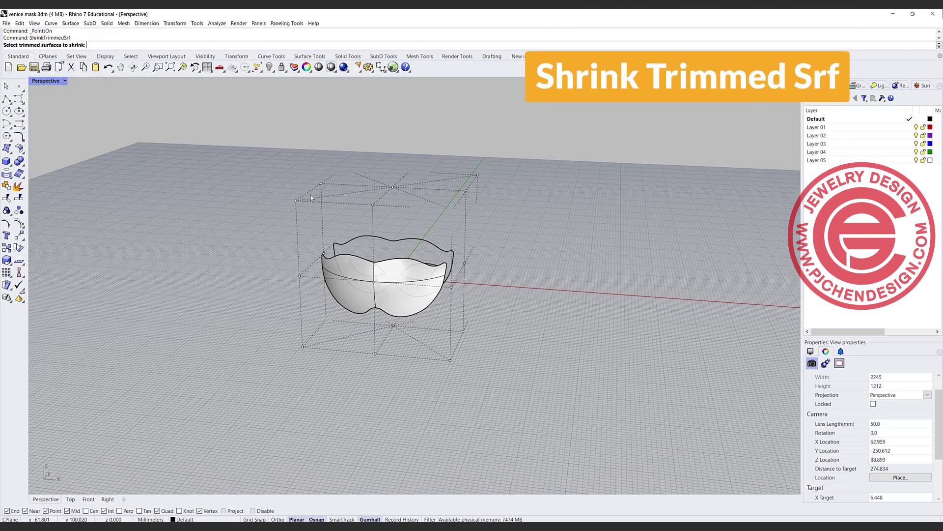
pyautogui.click(395, 268)
pyautogui.rightClick(395, 268)
pyautogui.moveTo(471, 288); pyautogui.dragTo(395, 288, button='right')
pyautogui.moveTo(388, 369); pyautogui.dragTo(391, 278, button='right')
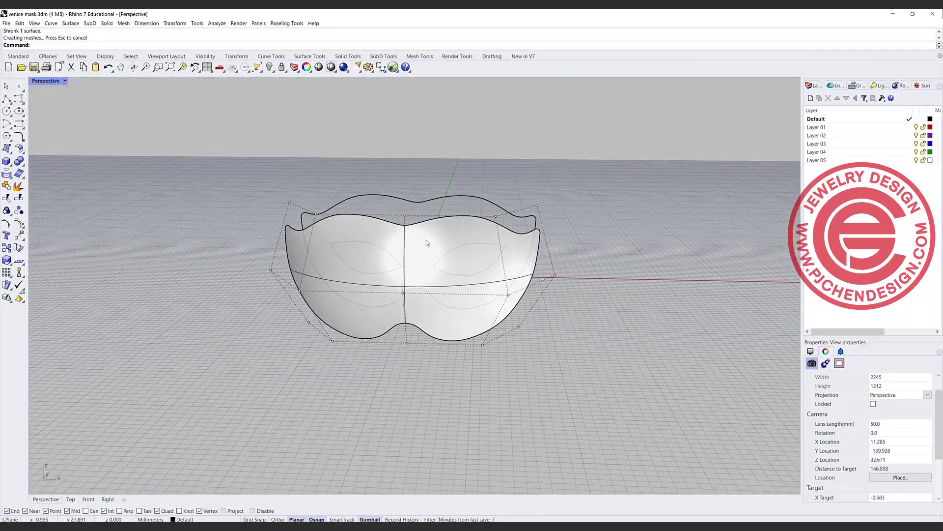
pyautogui.moveTo(427, 237); pyautogui.dragTo(303, 297, button='right')
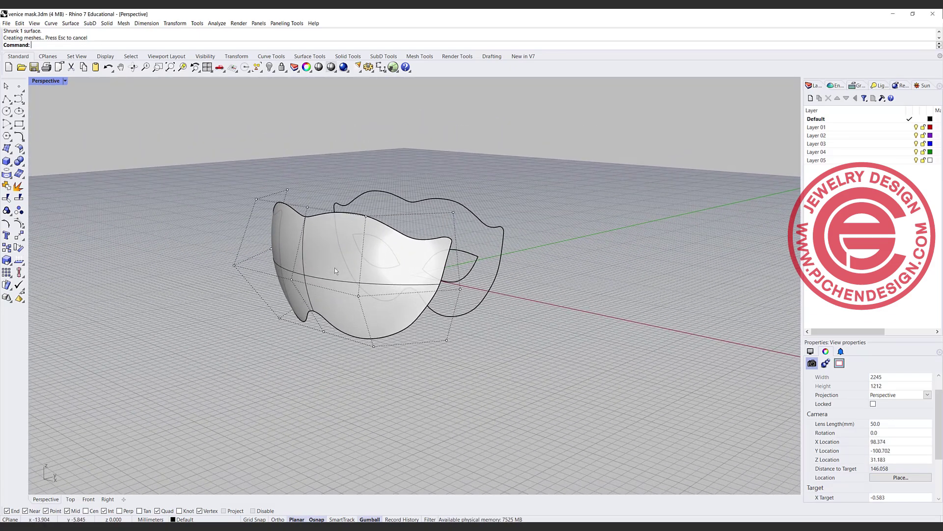
pyautogui.moveTo(332, 267); pyautogui.dragTo(359, 278, button='right')
# Step: Start a Rebuild of the mask surface with point counts of 31 in U and 30 in V, and preview its grid
pyautogui.moveTo(473, 268); pyautogui.dragTo(423, 236, button='right')
pyautogui.click(423, 236)
pyautogui.write('Rebuild')
pyautogui.press('Return')
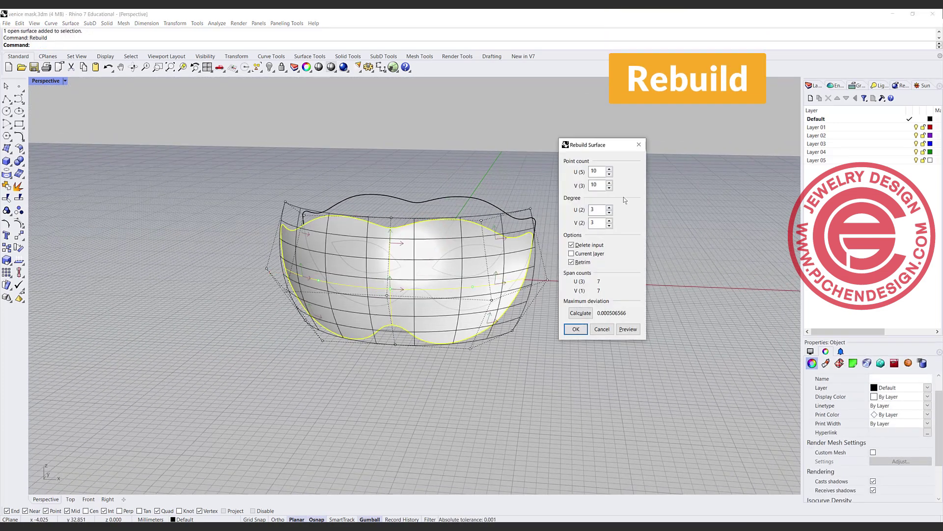
pyautogui.doubleClick(596, 171)
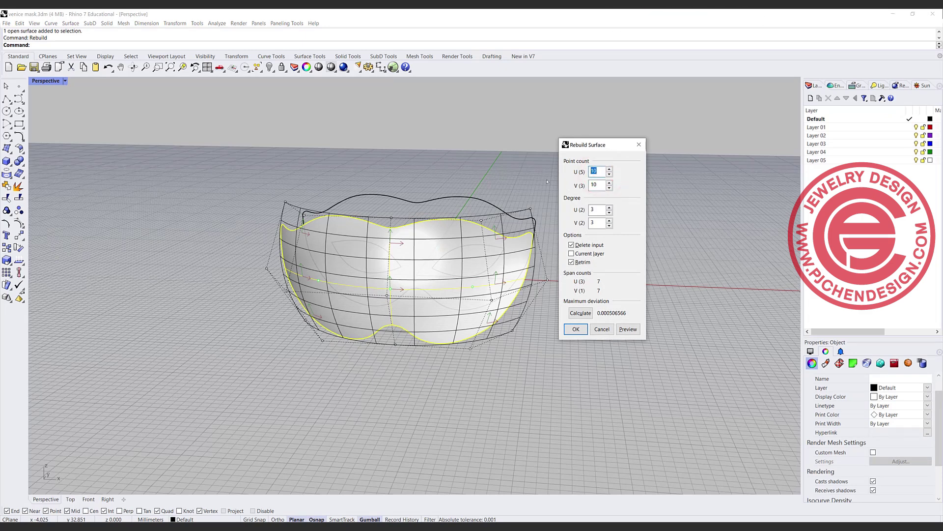
pyautogui.write('31')
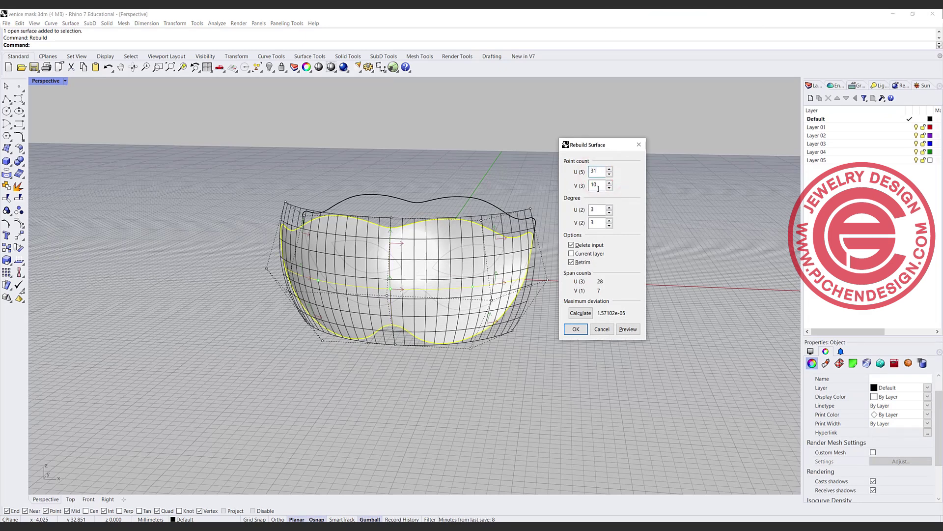
pyautogui.doubleClick(597, 185)
pyautogui.moveTo(511, 226); pyautogui.dragTo(332, 239, button='right')
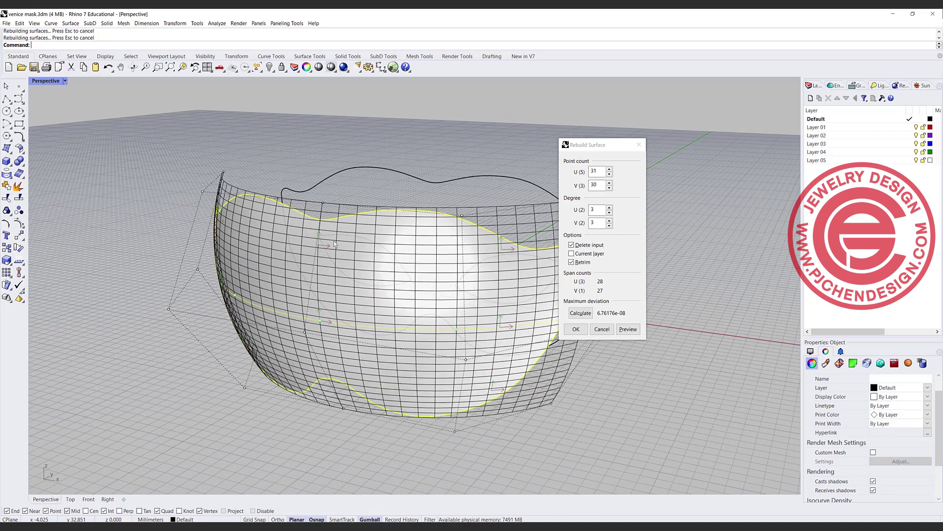
# Step: Set the rebuild's U point count to 61, preview the grid, apply the rebuild and deselect the mask surface
pyautogui.doubleClick(596, 171)
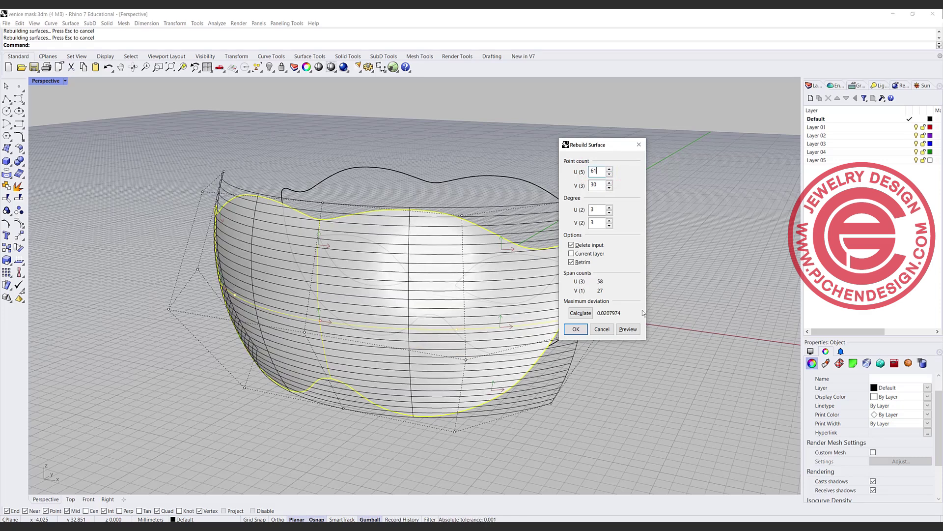
pyautogui.click(628, 329)
pyautogui.moveTo(442, 319); pyautogui.dragTo(258, 264, button='right')
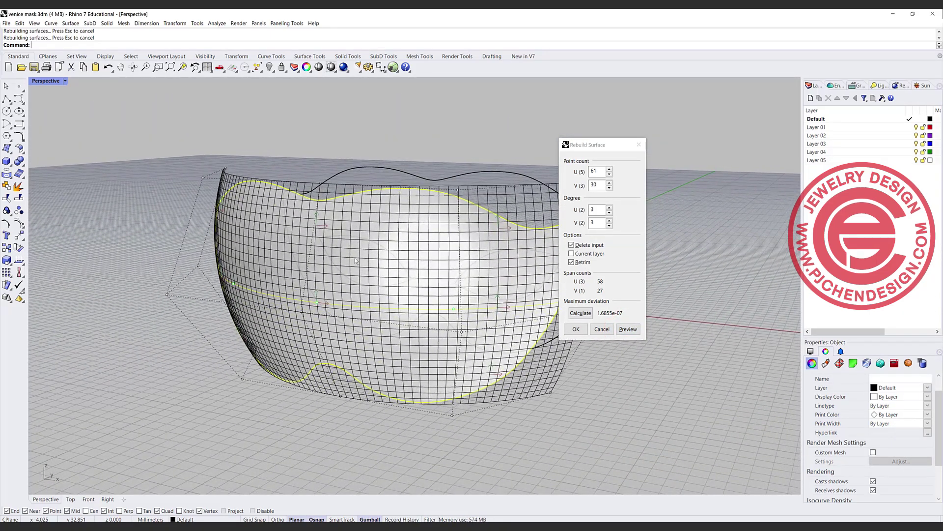
pyautogui.moveTo(334, 276); pyautogui.dragTo(385, 261, button='right')
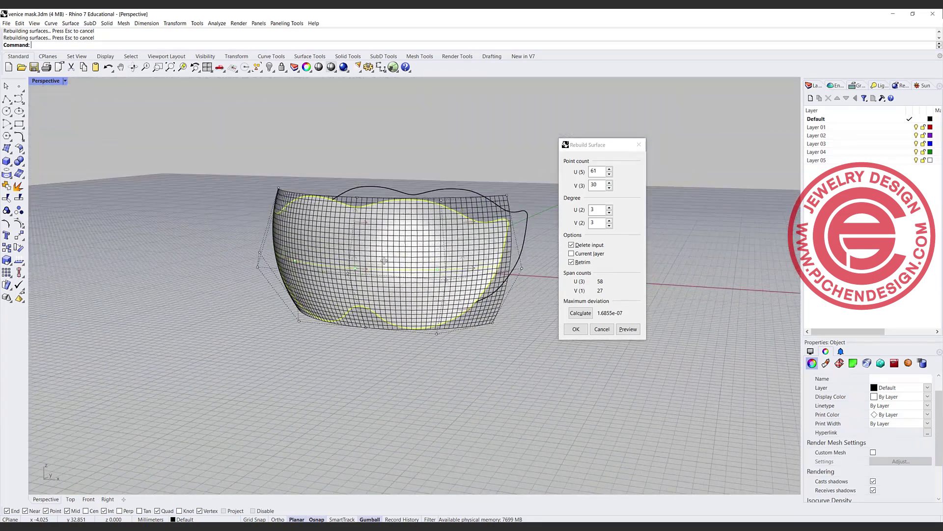
pyautogui.click(576, 328)
pyautogui.click(482, 377)
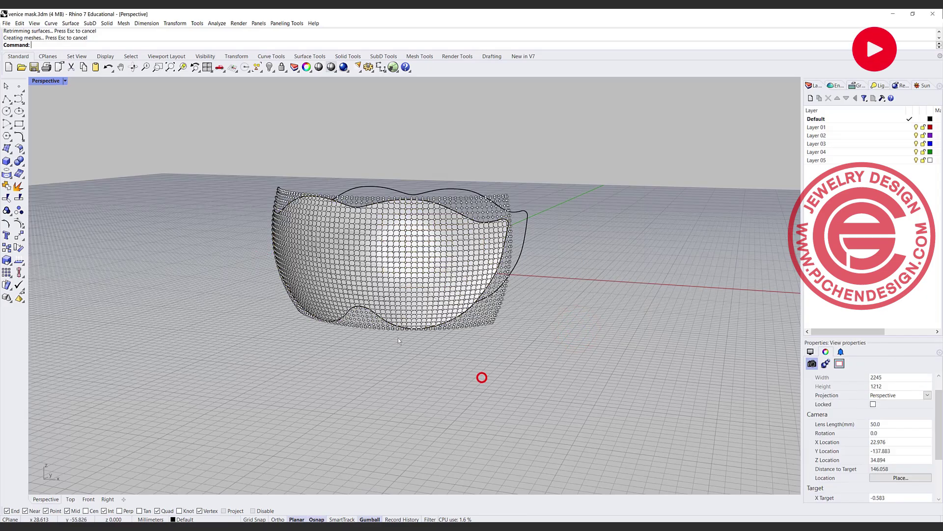